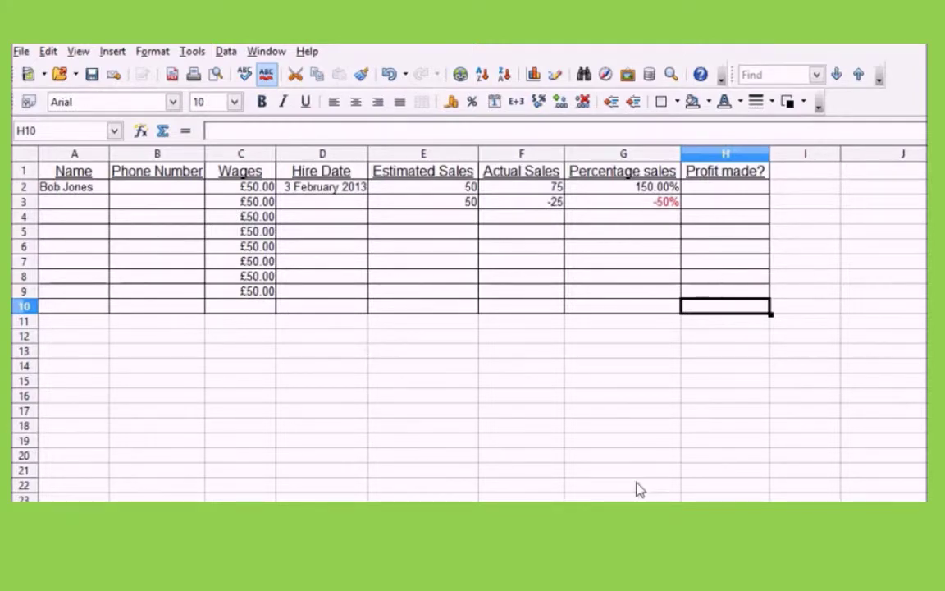
Review the row 2 values in G2, F2, D2 and C2.
click(615, 187)
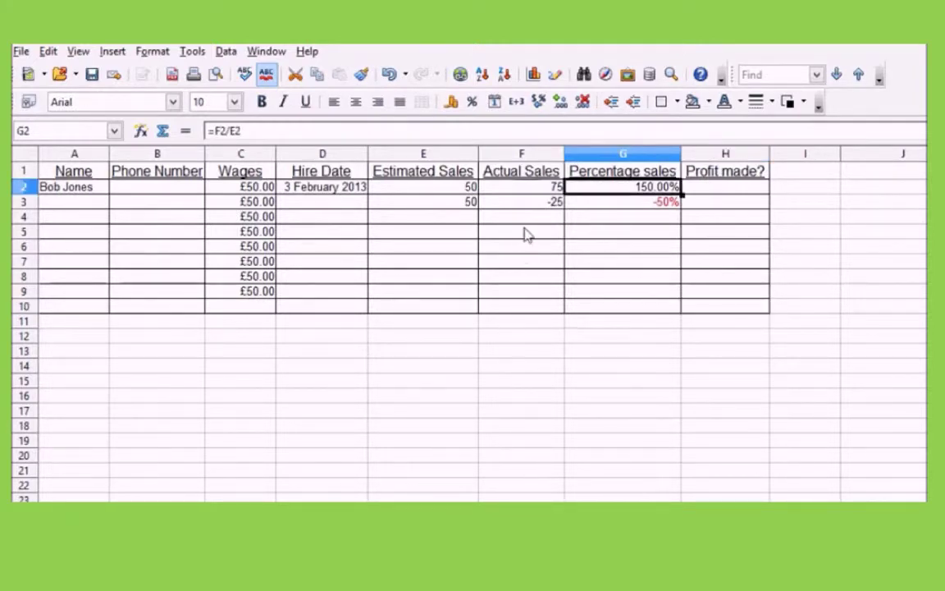
click(527, 188)
click(365, 187)
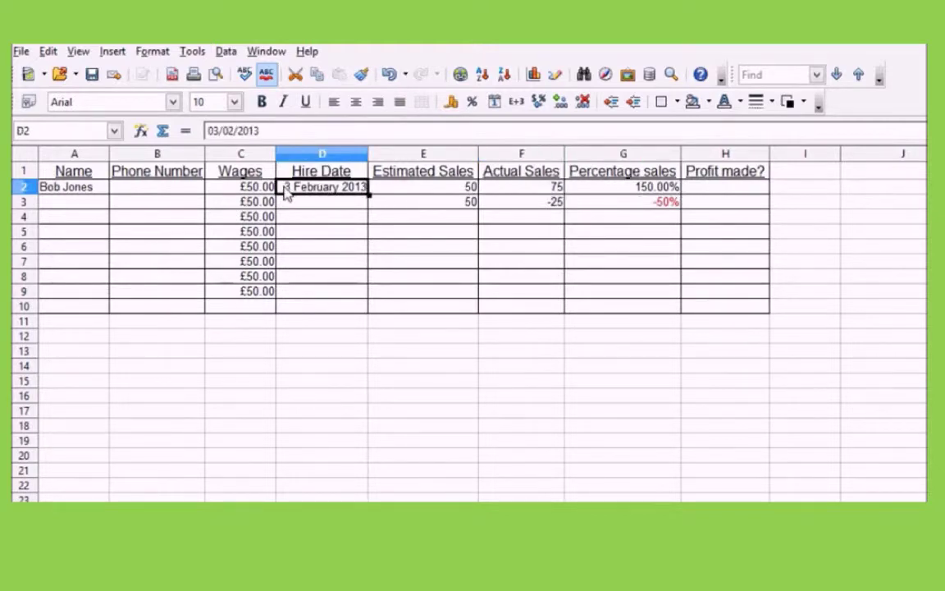
click(246, 187)
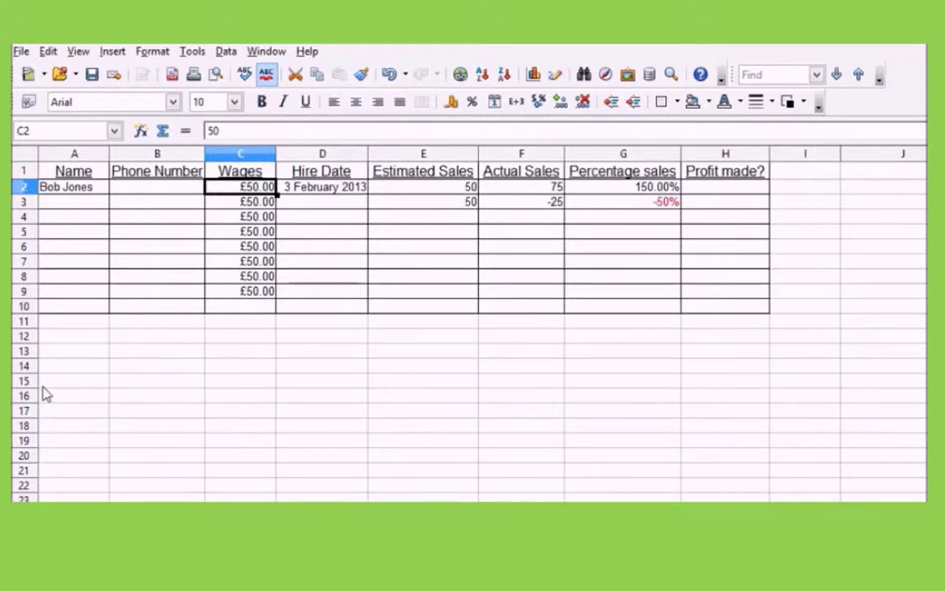
Format the Name cell A2 as Text.
click(70, 190)
right_click(70, 190)
click(112, 221)
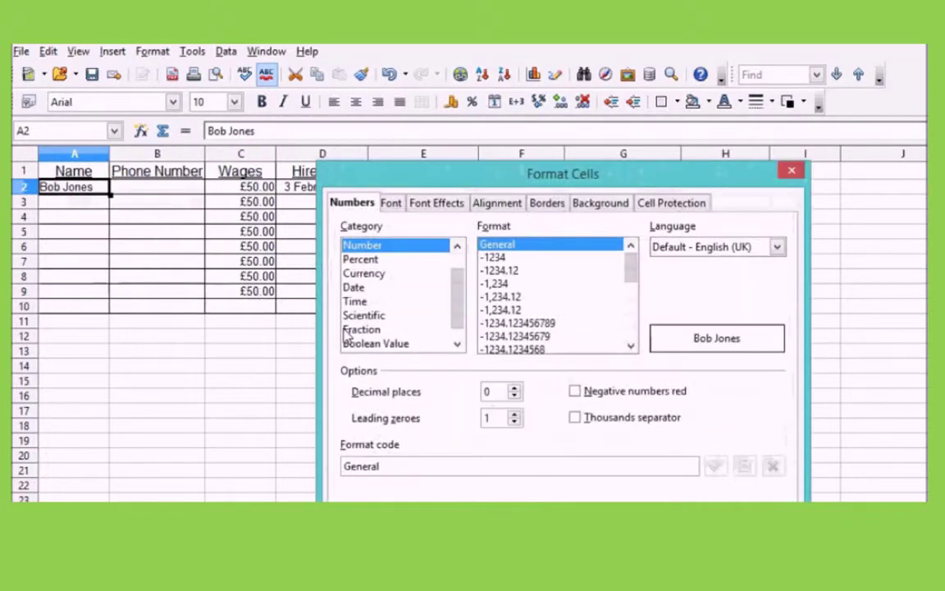
scroll(375, 319, down, 1)
click(367, 344)
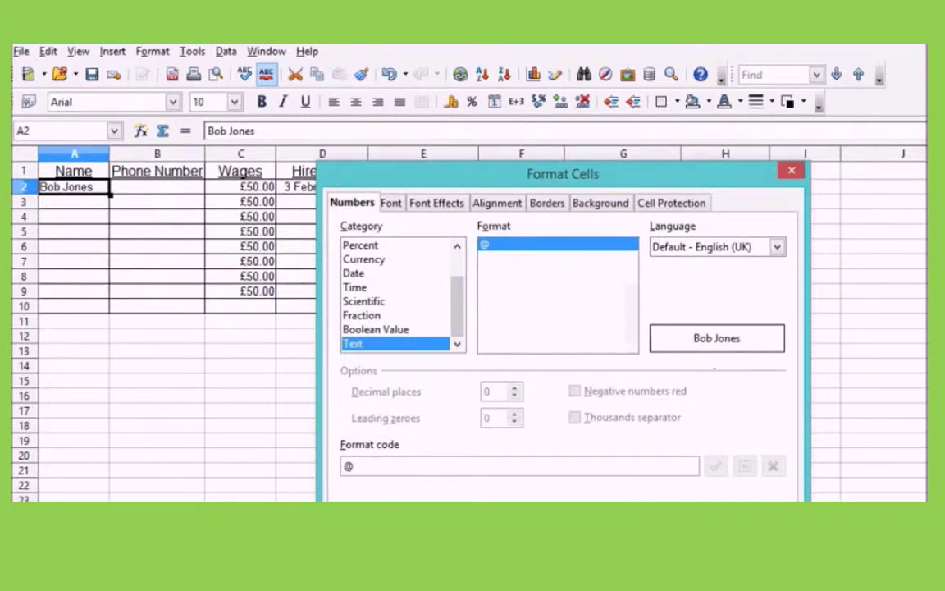
key(Return)
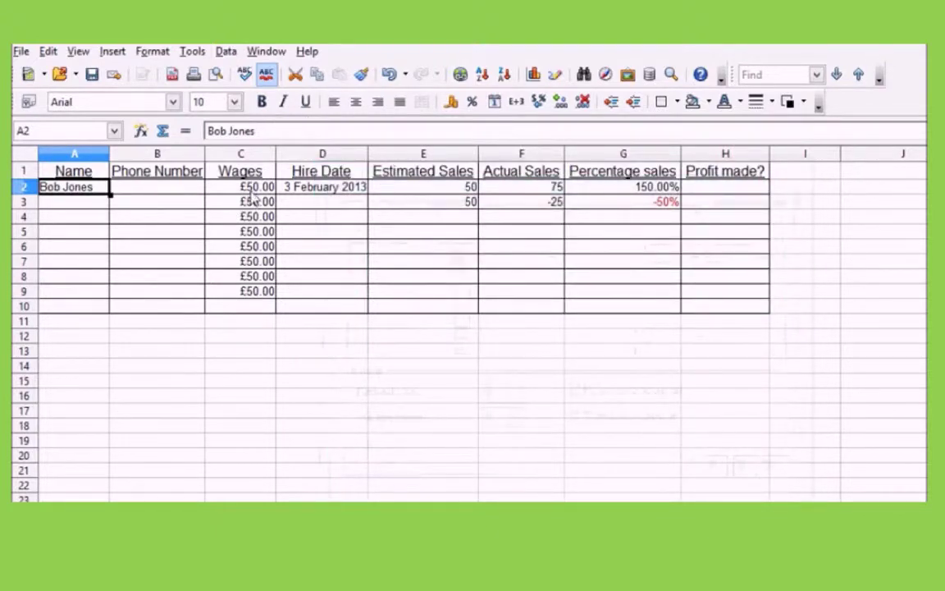
Enter the first employee's phone number in B2 and check how it is stored.
click(162, 189)
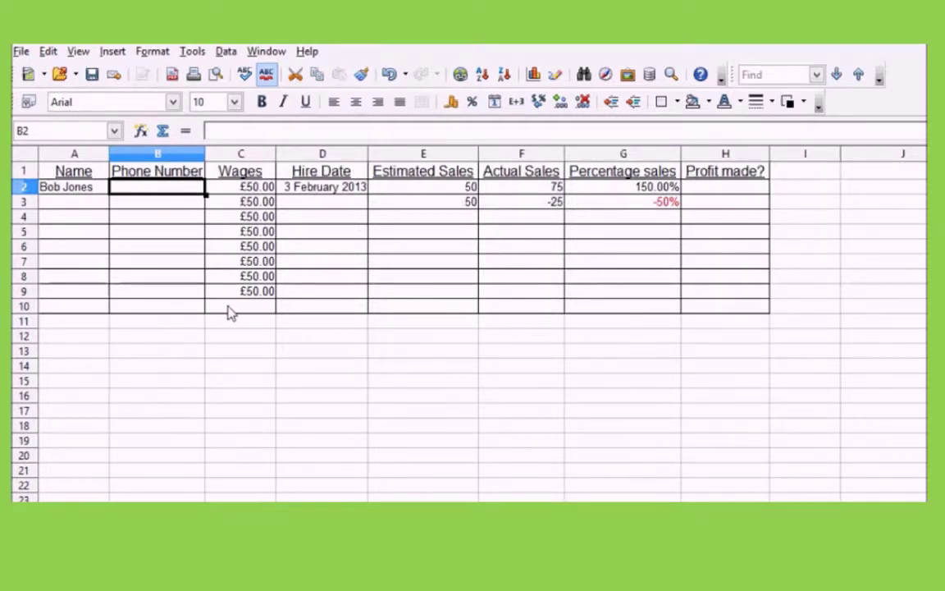
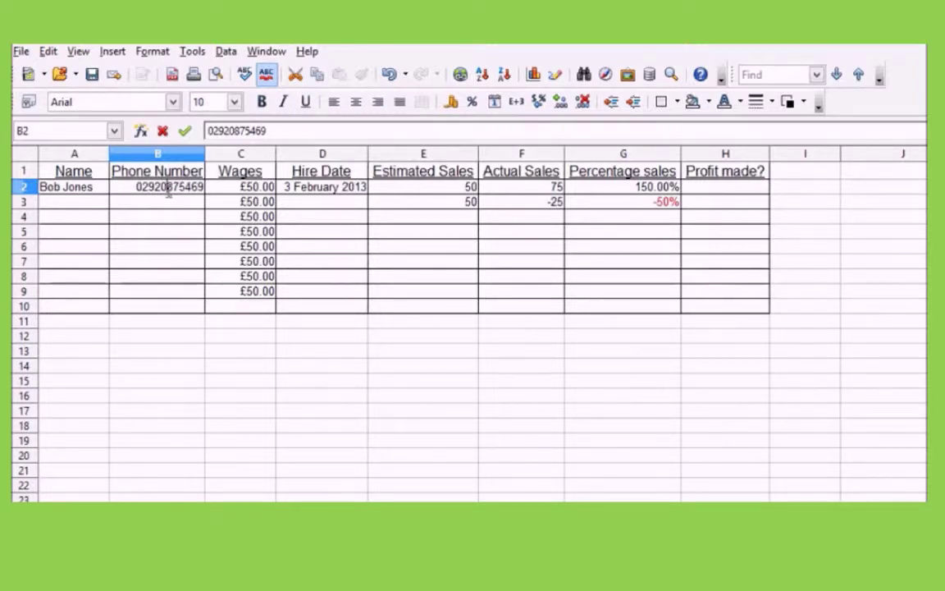
key(Return)
click(164, 189)
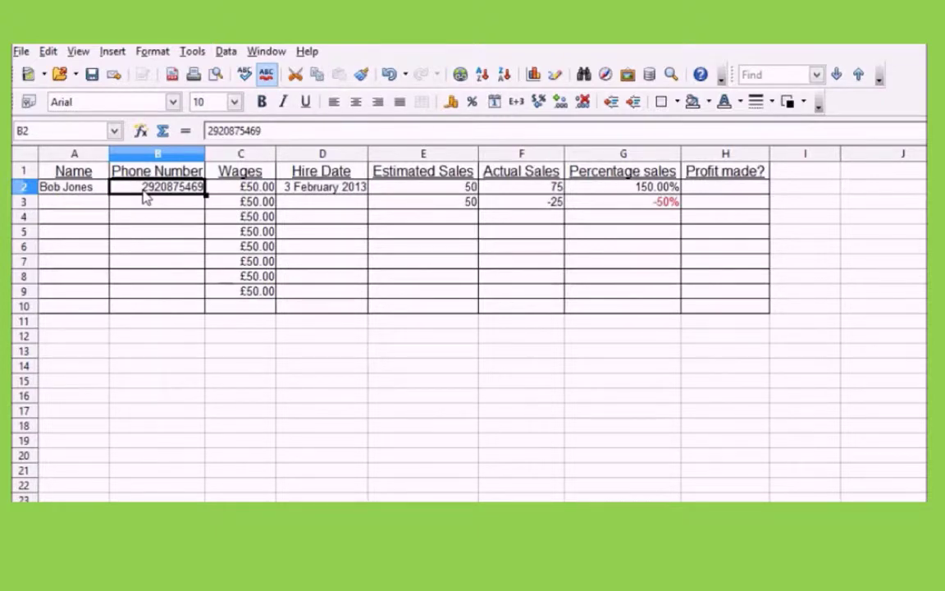
click(147, 203)
click(150, 189)
Enter a test value of 1 in column J, then clear J4 and J5.
click(882, 215)
key(Return)
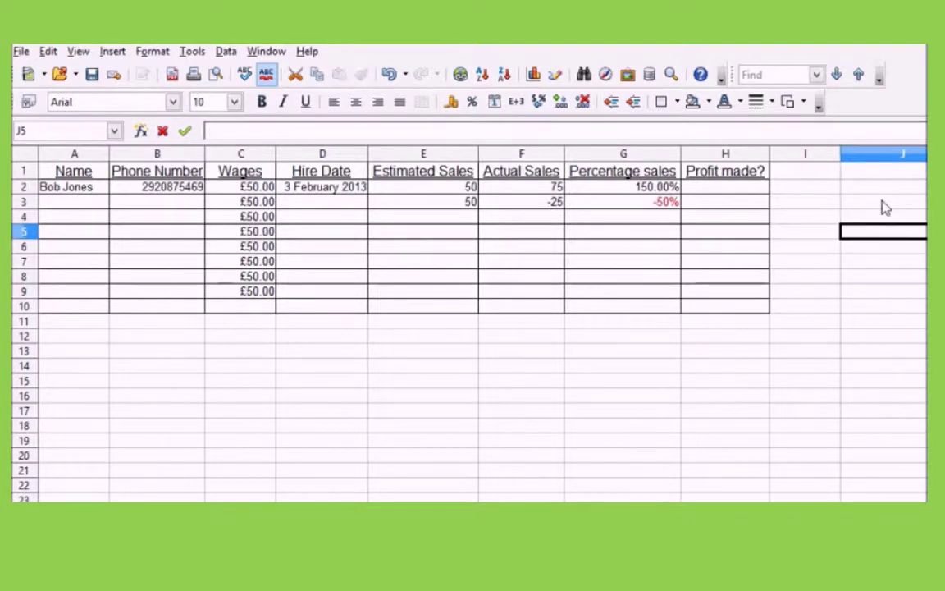
text(1)
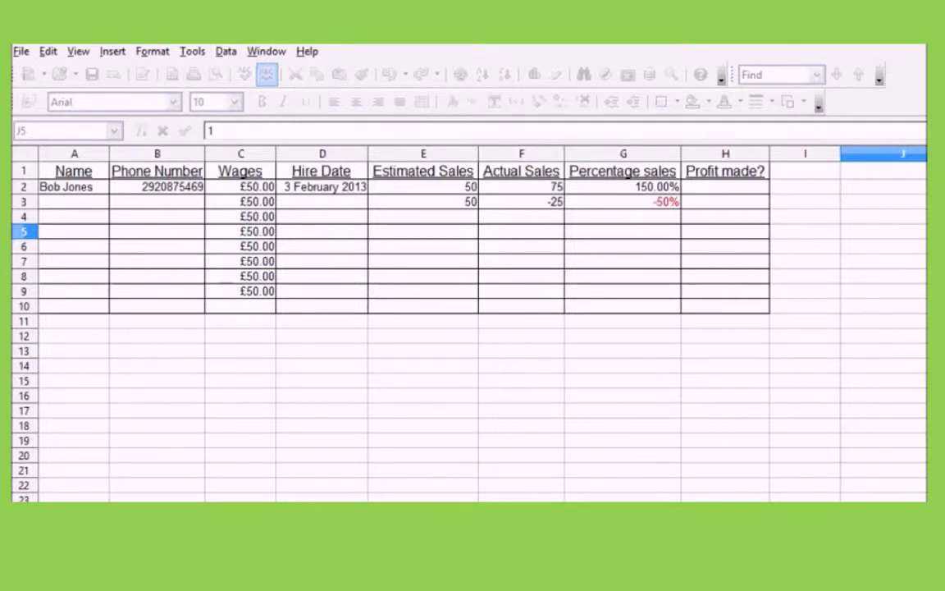
click(922, 220)
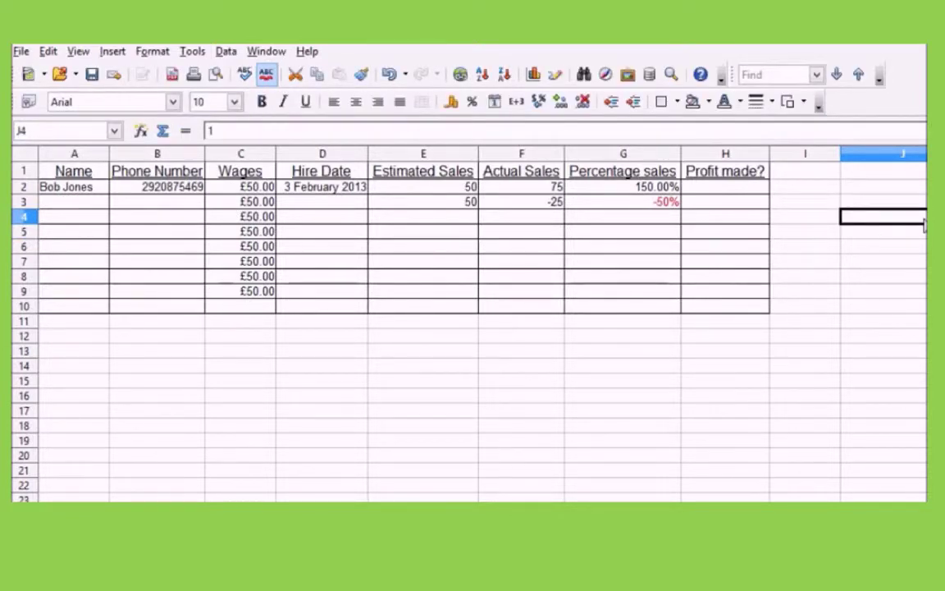
key(BackSpace)
key(Return)
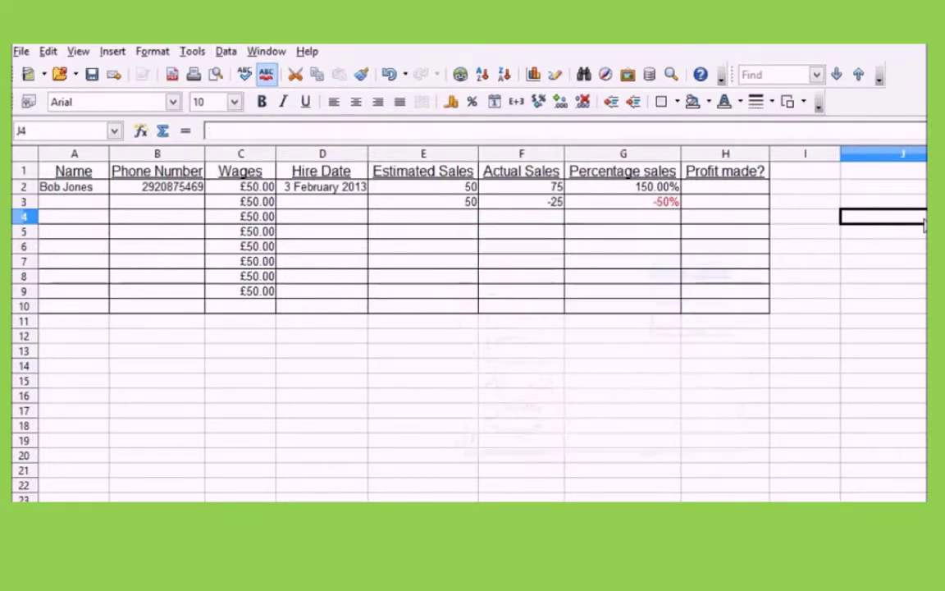
key(Down)
key(BackSpace)
key(Return)
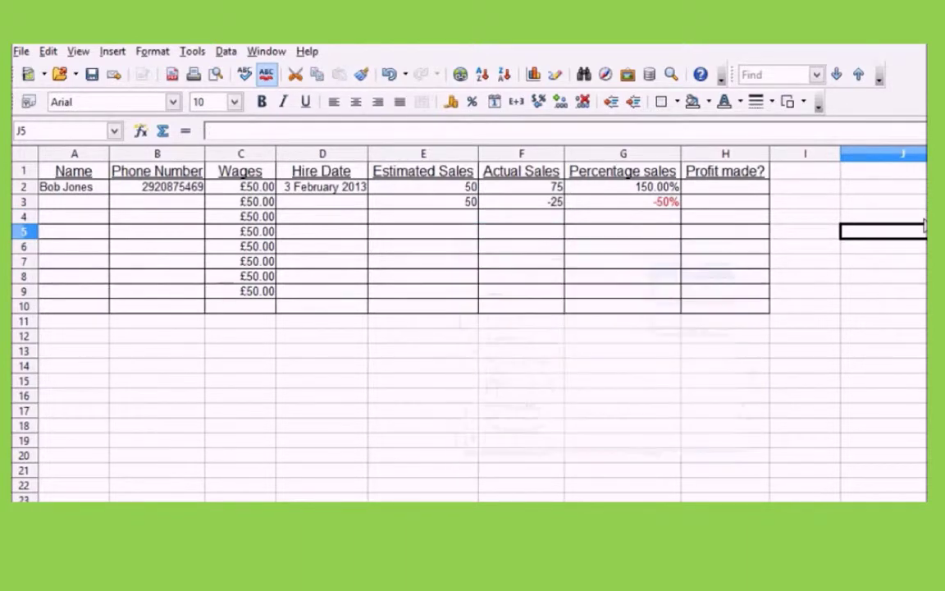
Apply the Text format to the phone number cell B2.
click(195, 187)
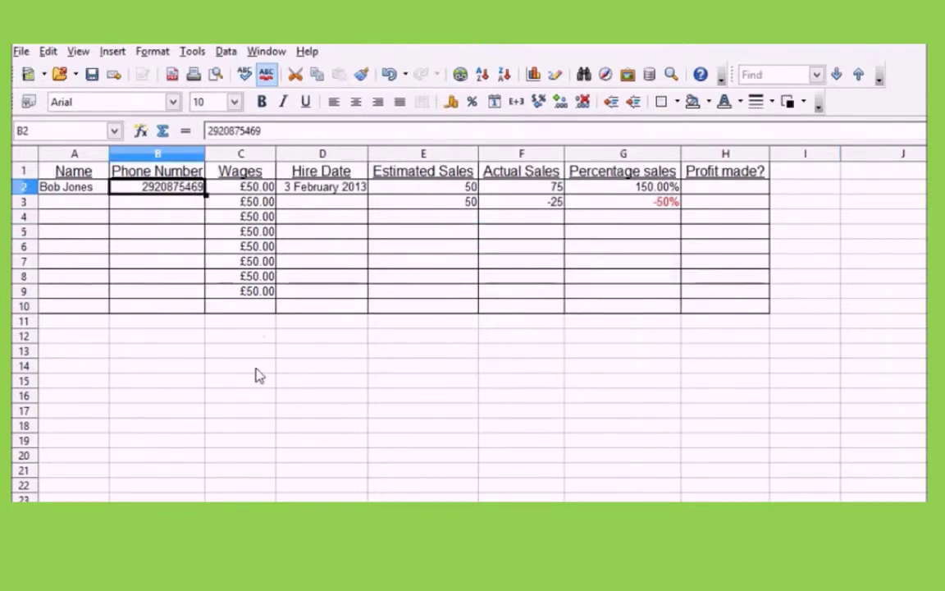
right_click(176, 191)
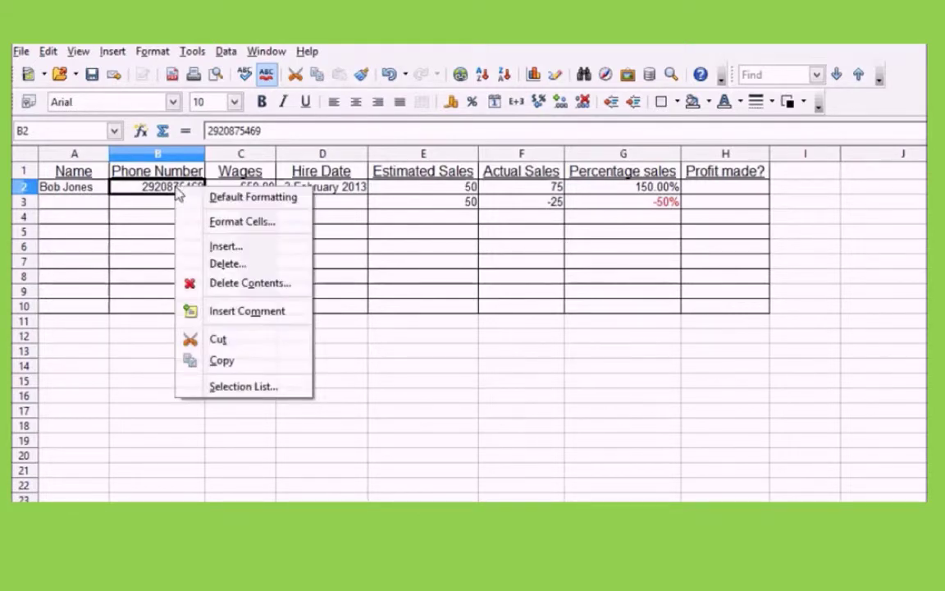
click(249, 223)
scroll(409, 303, down, 1)
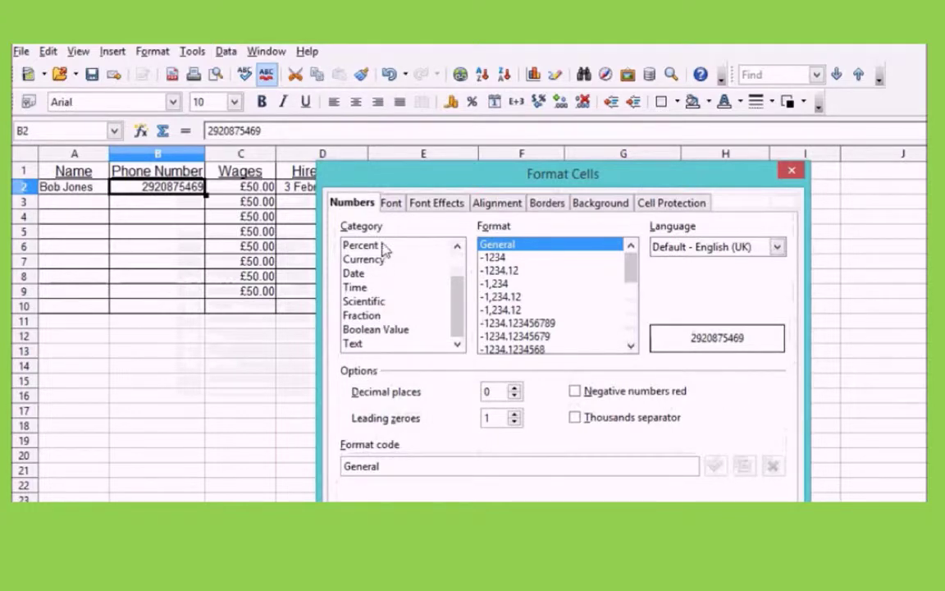
click(360, 344)
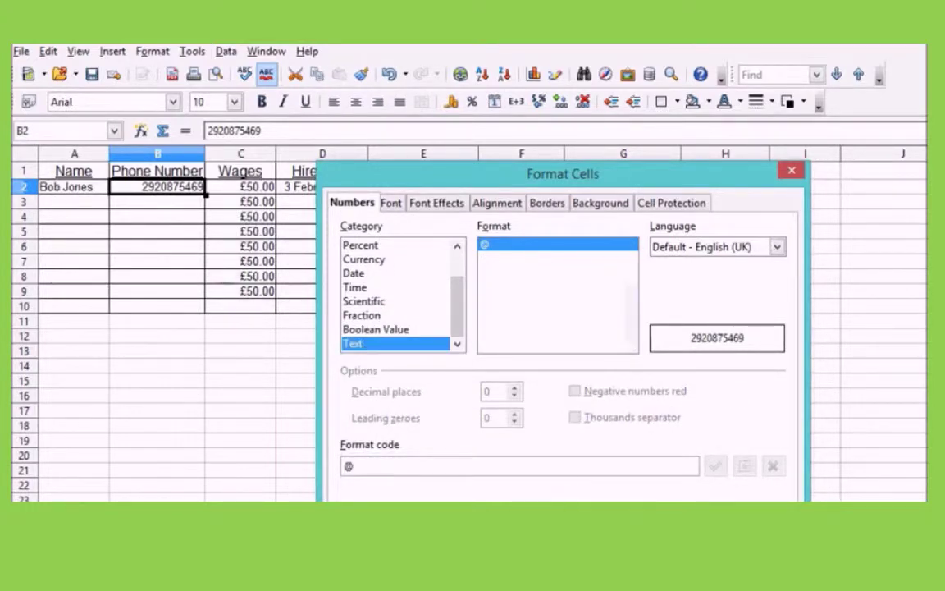
key(Return)
Add the leading 0 back to the phone number in B2.
double_click(142, 187)
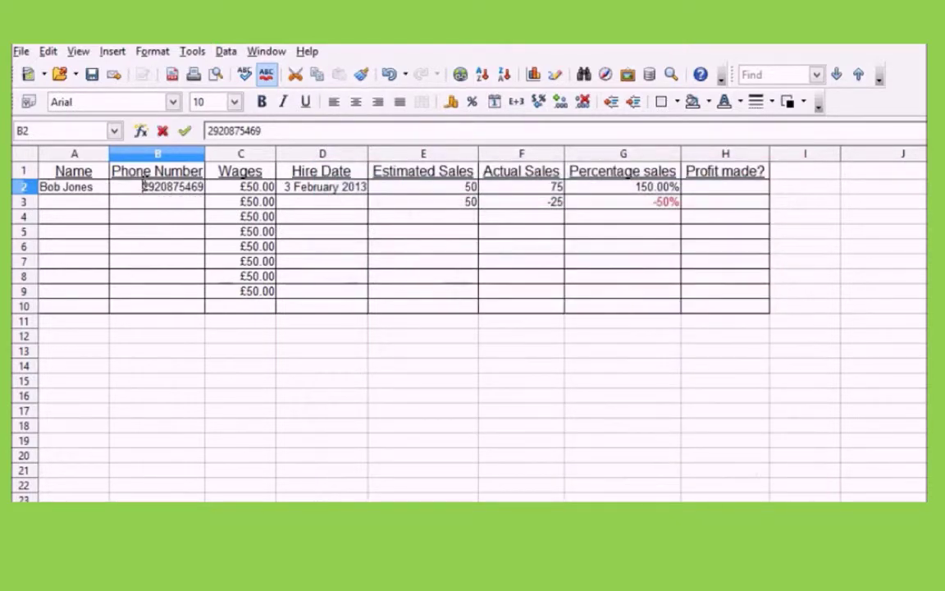
text(0)
key(Return)
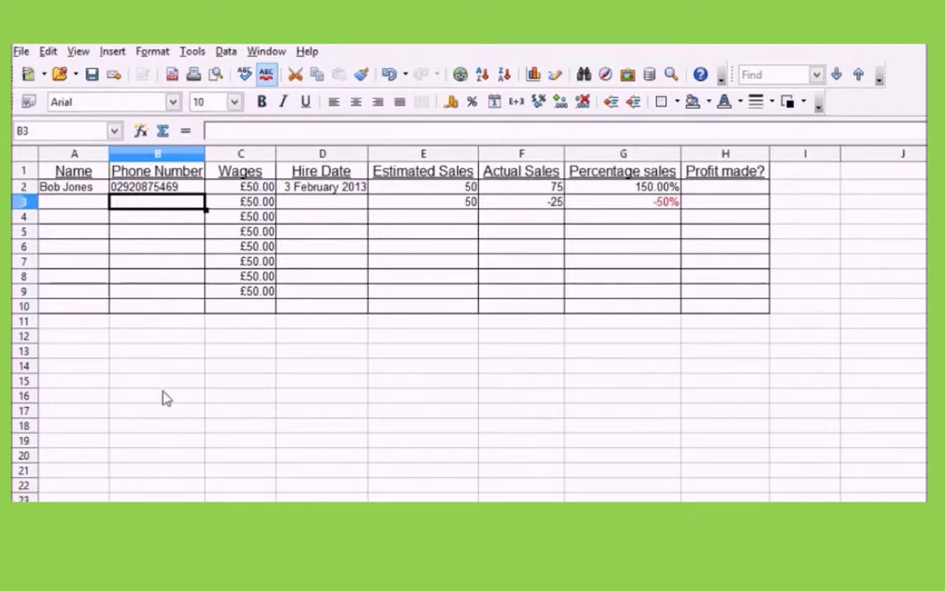
click(57, 189)
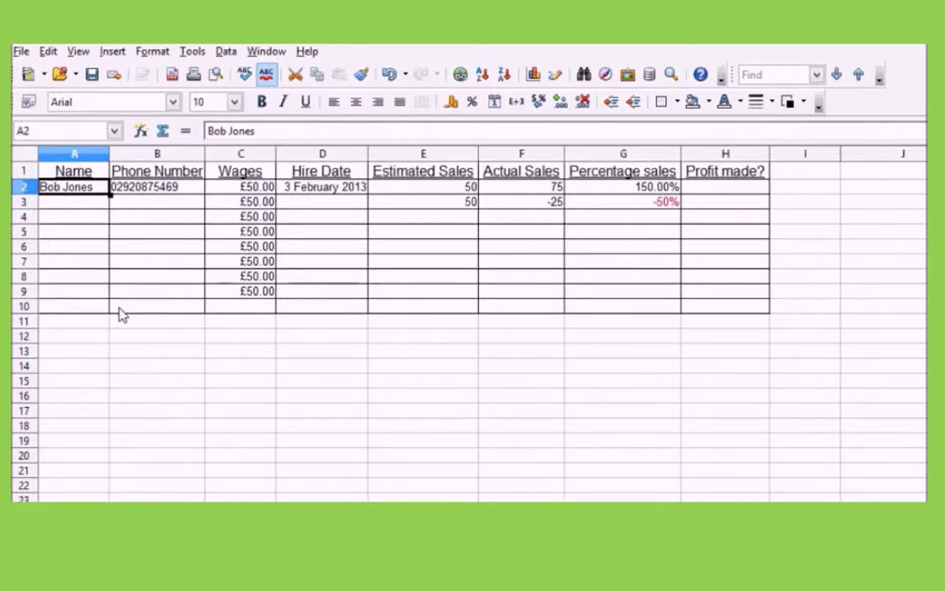
click(753, 189)
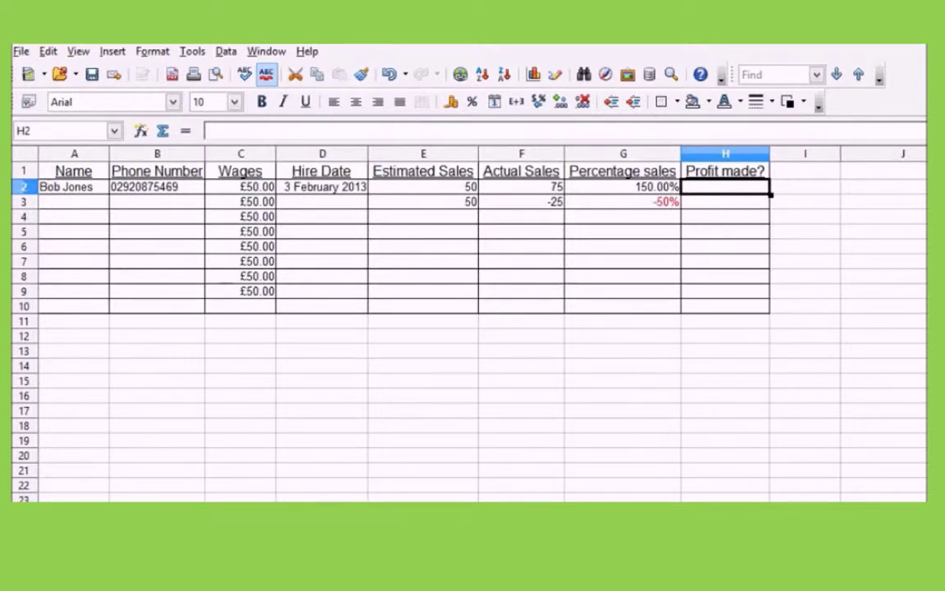
Enter > in J2 and < in J3.
click(875, 188)
double_click(874, 186)
text(>)
key(Return)
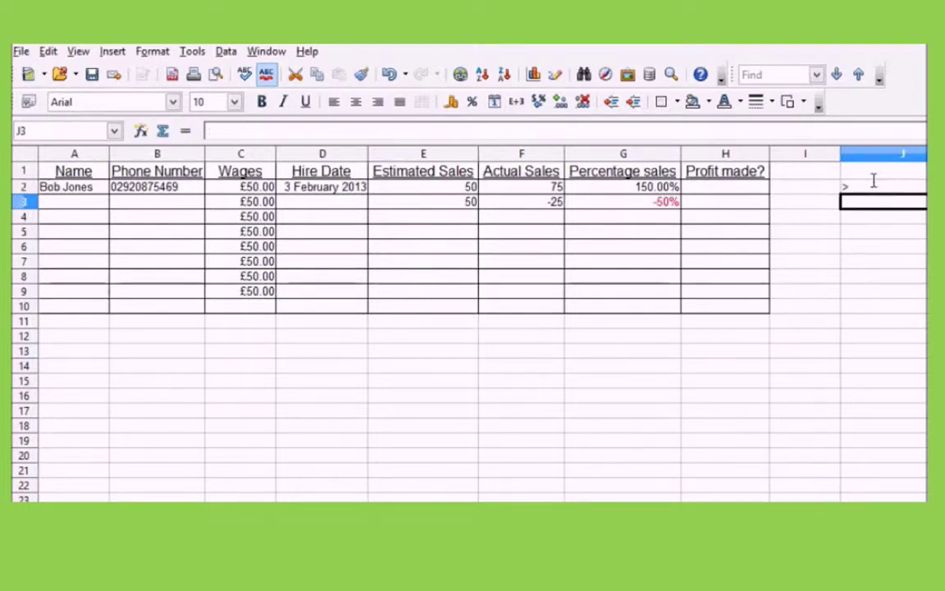
text(<)
key(Return)
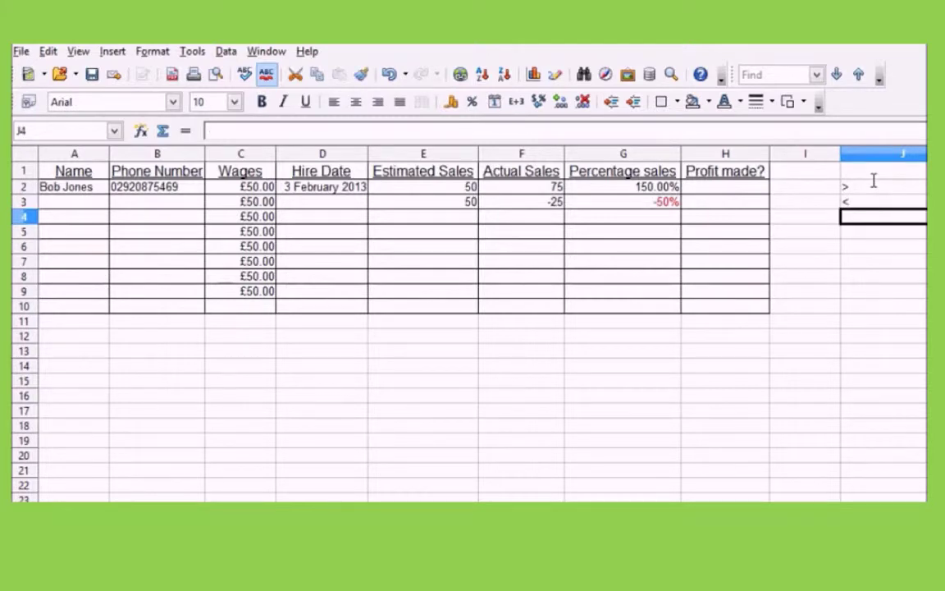
Enter a bare = sign in J4, removing the cell references that were accidentally inserted.
text(=)
key(Down)
text(>)
key(BackSpace)
key(BackSpace)
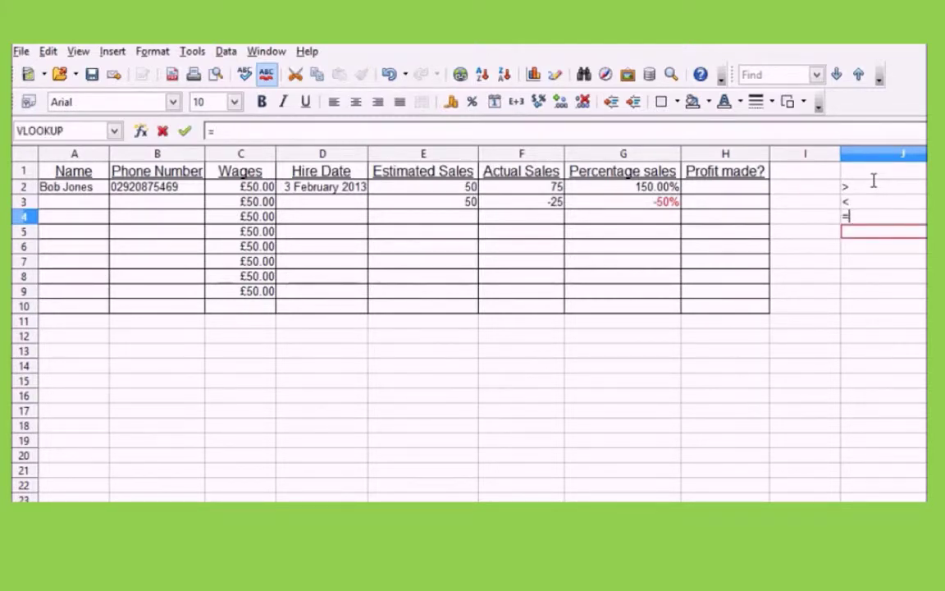
key(Down)
key(BackSpace)
key(BackSpace)
key(Up)
click(887, 219)
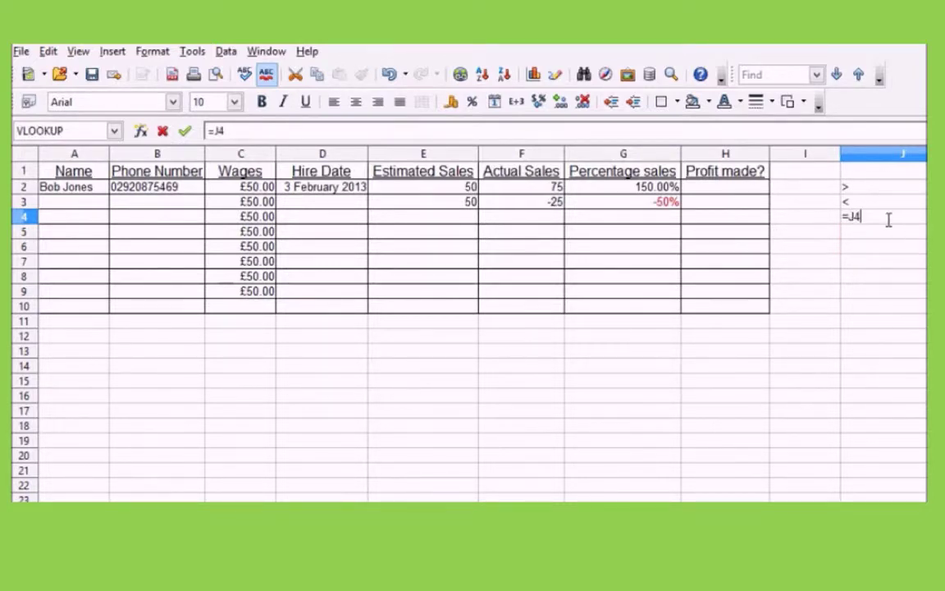
key(BackSpace)
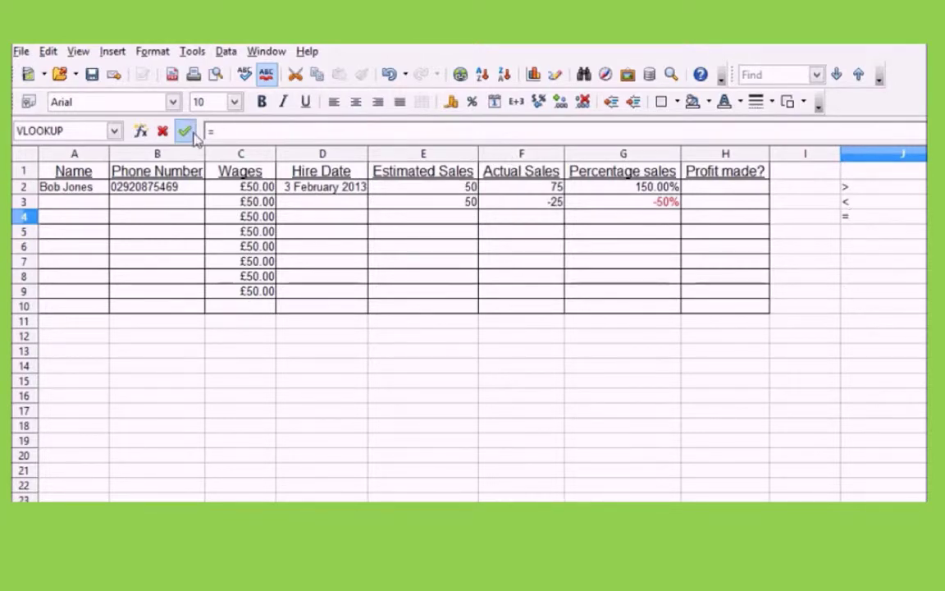
click(185, 131)
key(Return)
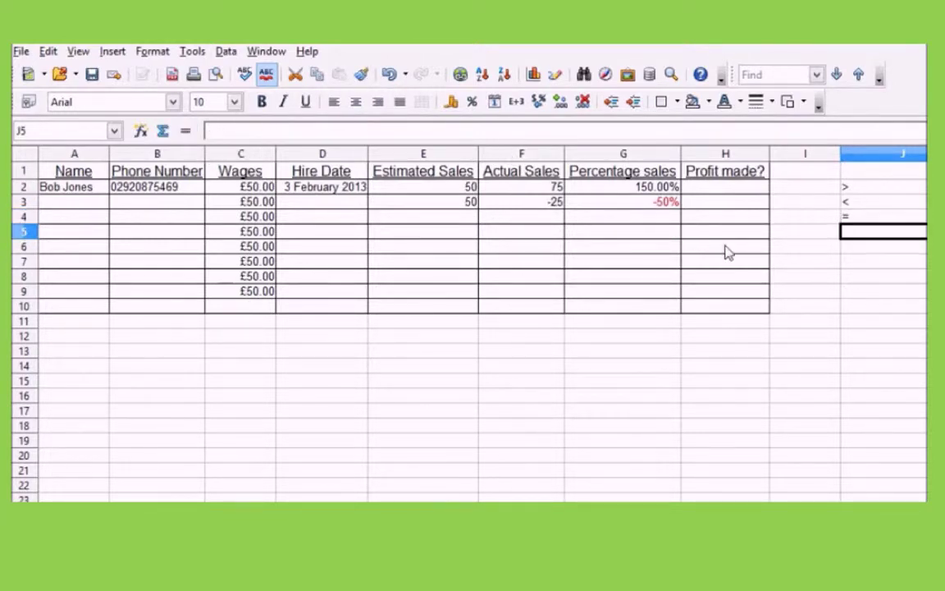
Add >= in J5 and <= in J6.
text(>=)
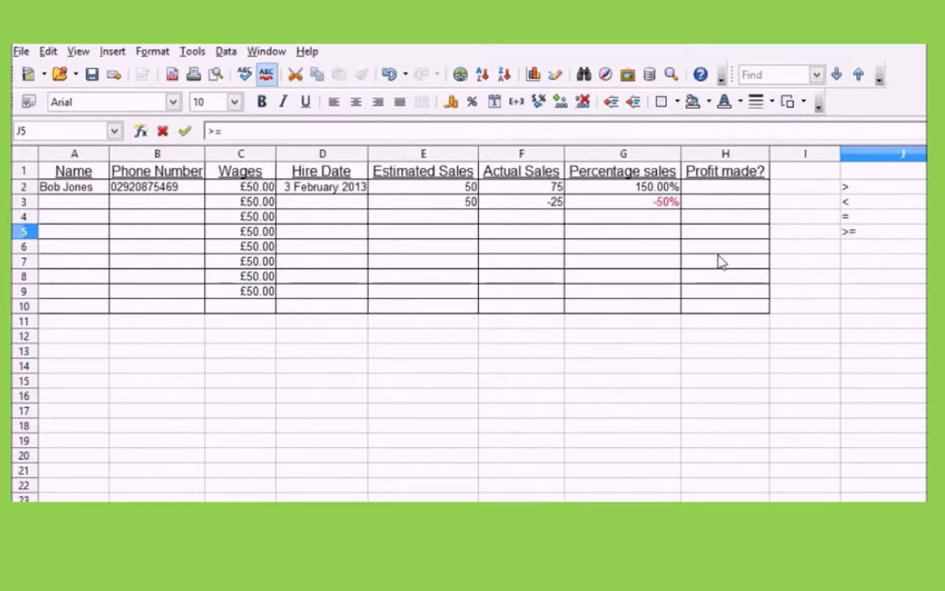
key(Return)
text(<)
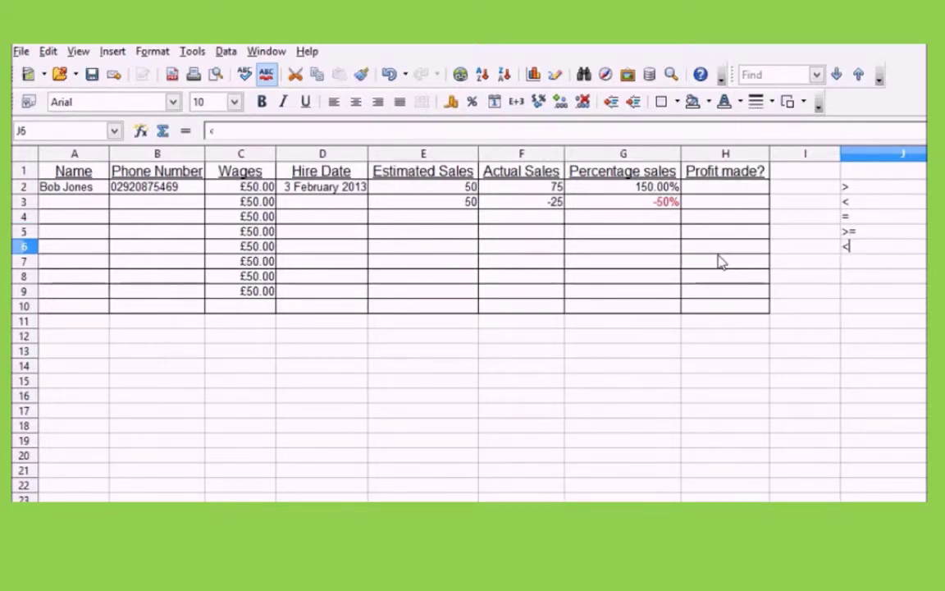
text(=)
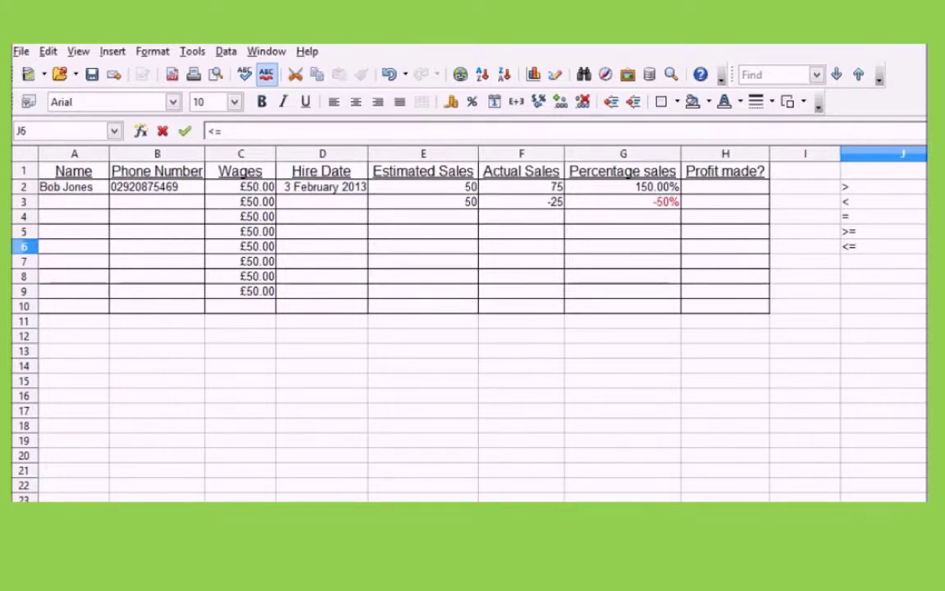
key(Return)
key(Down)
key(Down)
click(849, 188)
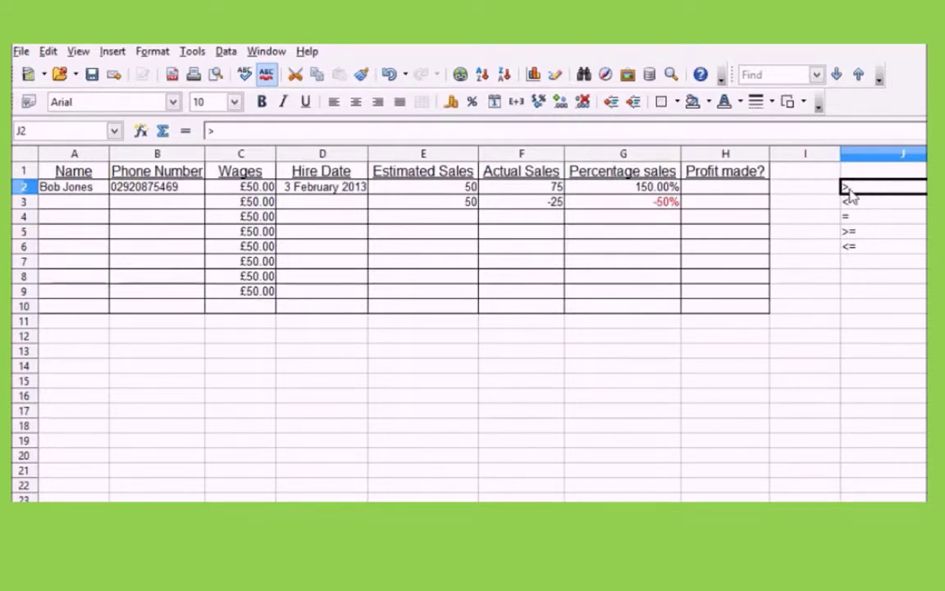
click(849, 207)
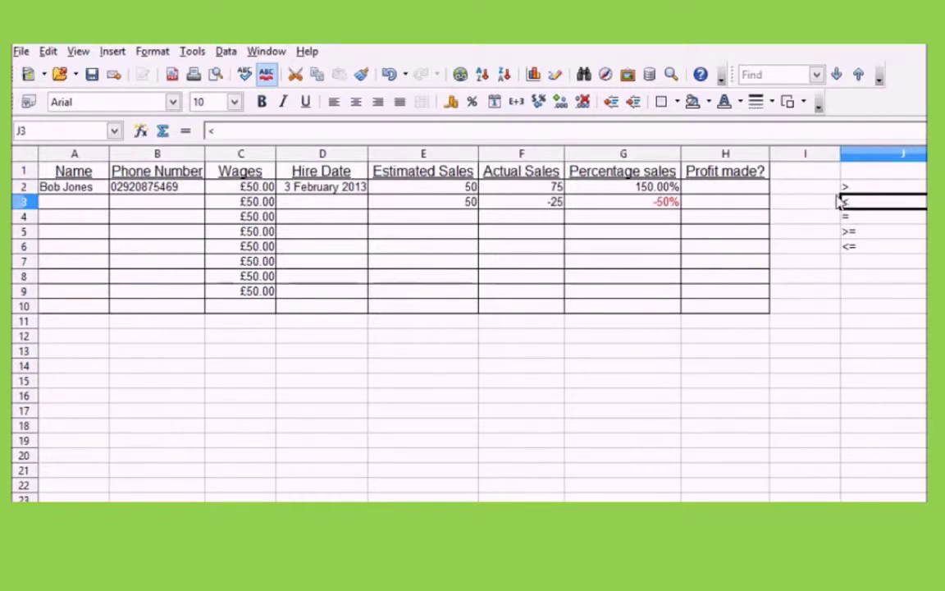
click(845, 218)
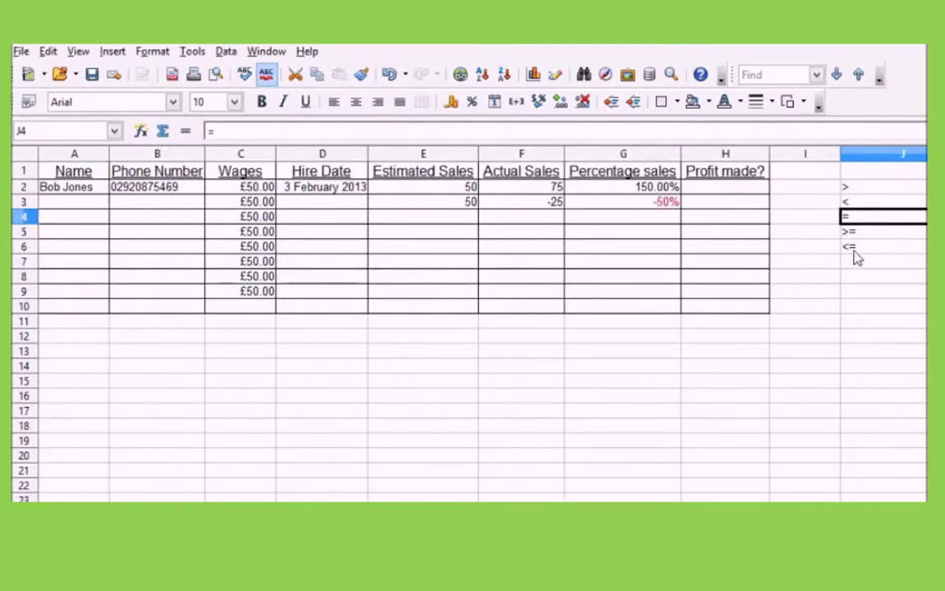
click(743, 189)
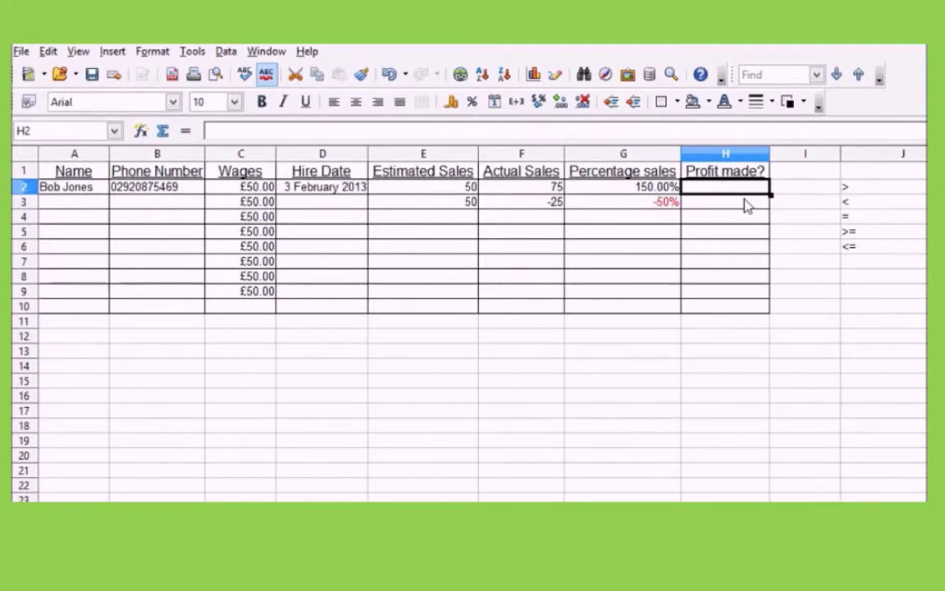
Enter =F2>E2 in H2 to compare Actual and Estimated Sales, giving TRUE.
text(=)
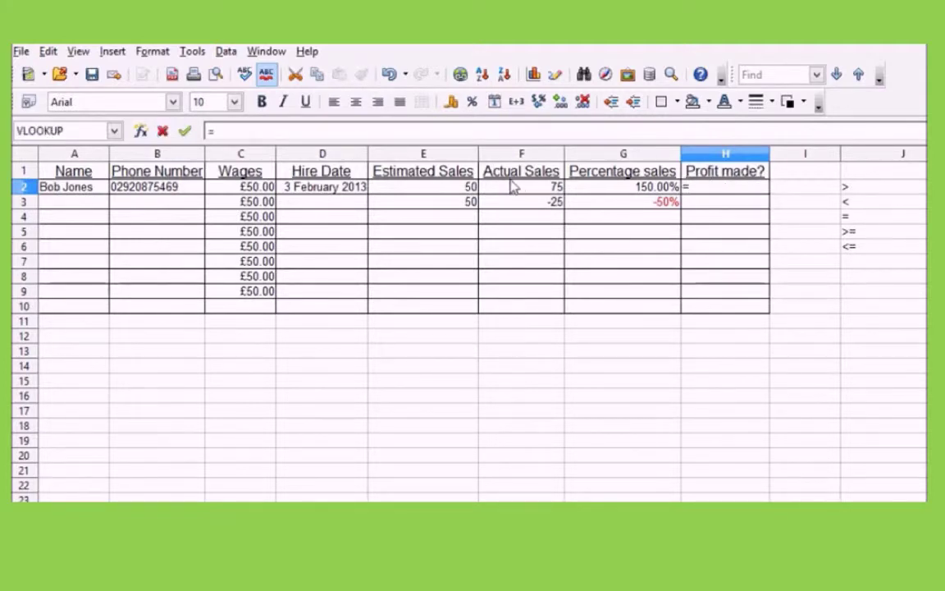
click(524, 190)
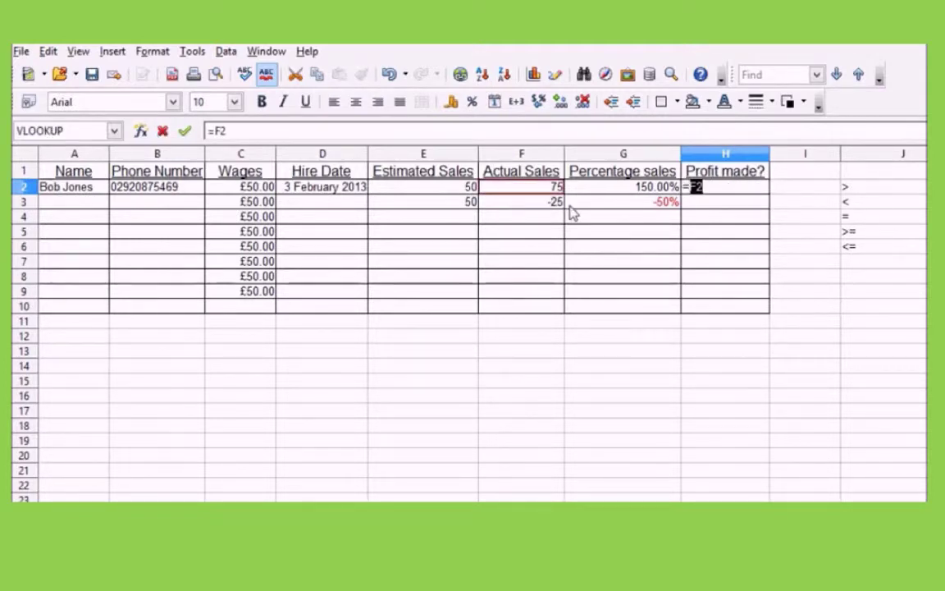
text(>)
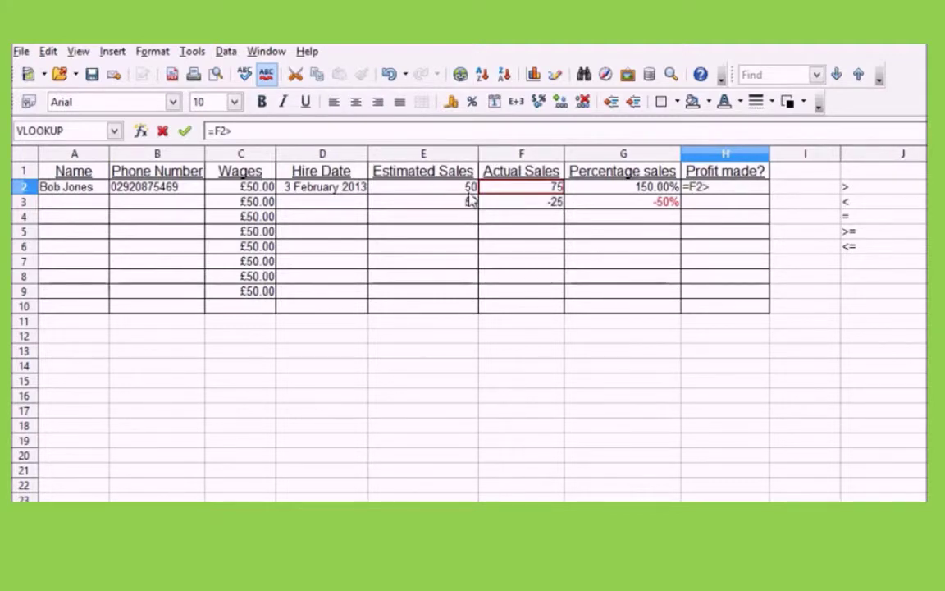
click(459, 189)
key(Return)
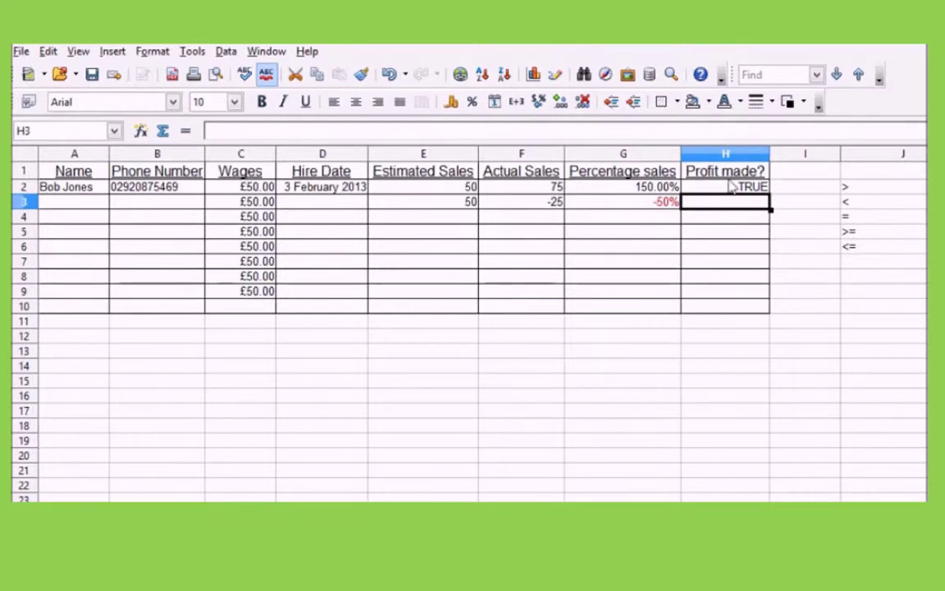
click(734, 187)
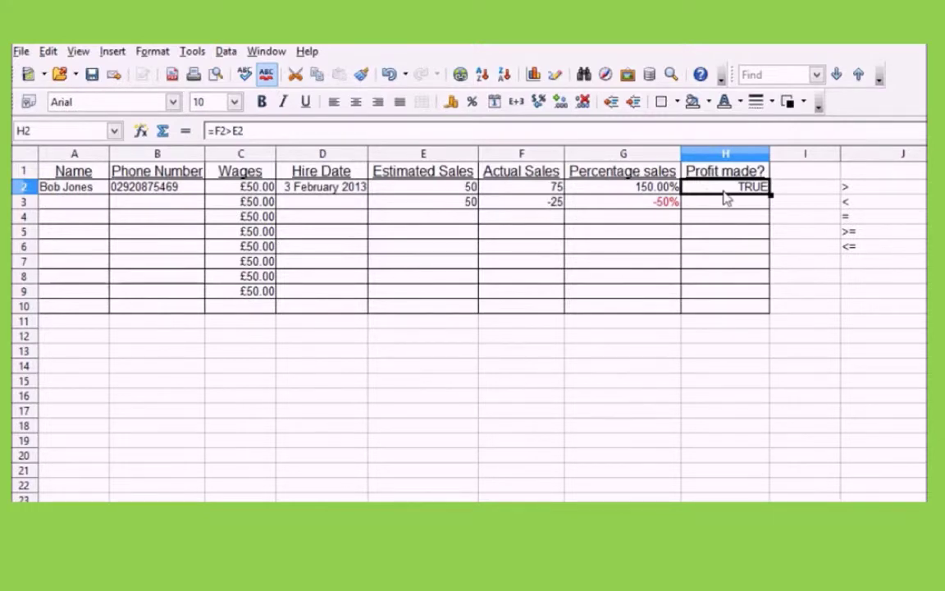
Apply the Boolean Value number format to H2.
right_click(724, 191)
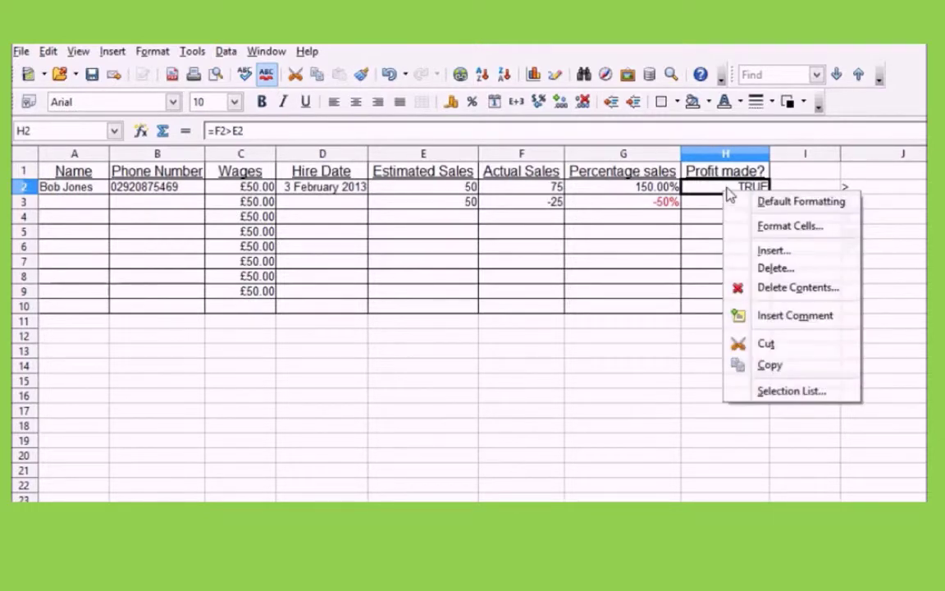
click(801, 234)
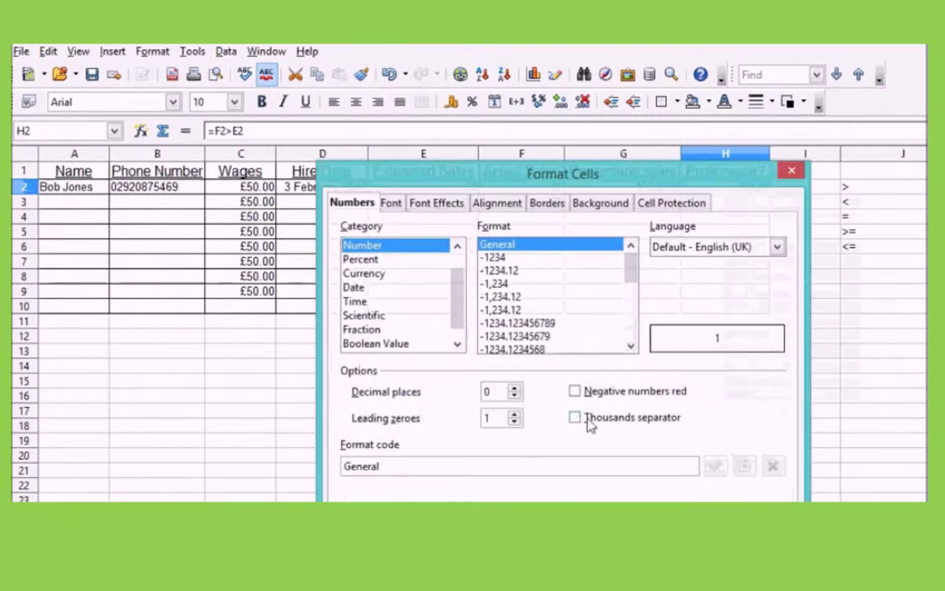
drag(455, 291, 452, 326)
click(385, 329)
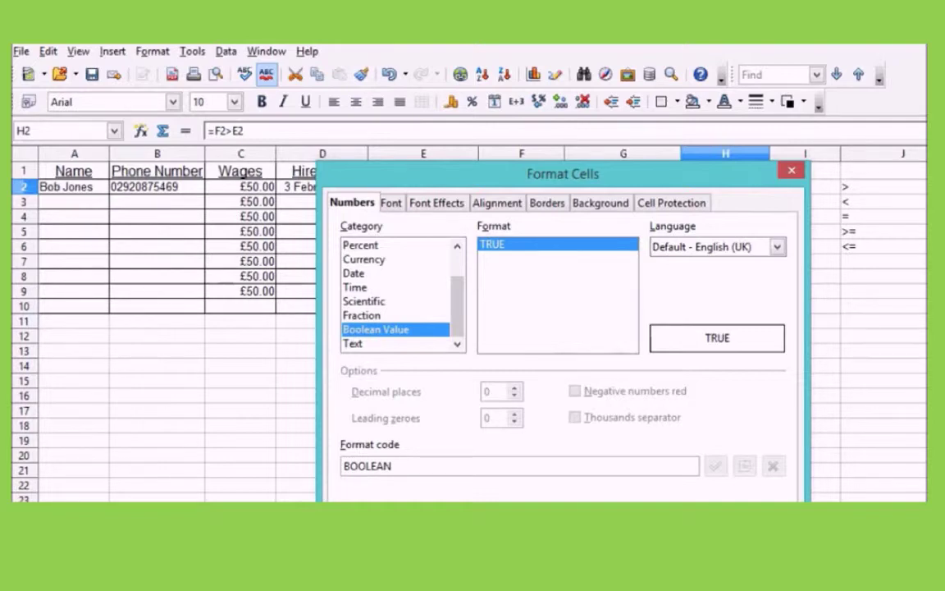
key(Return)
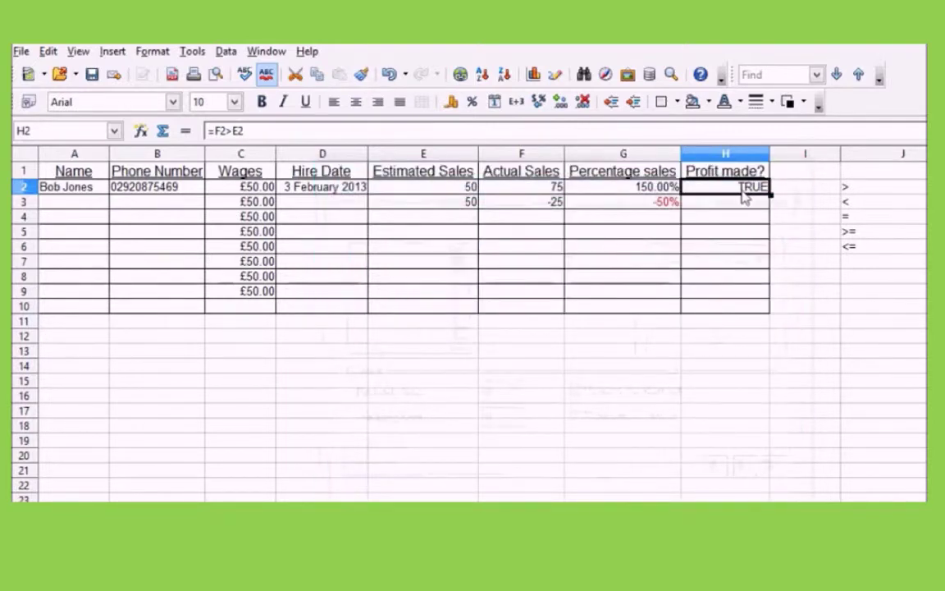
click(537, 188)
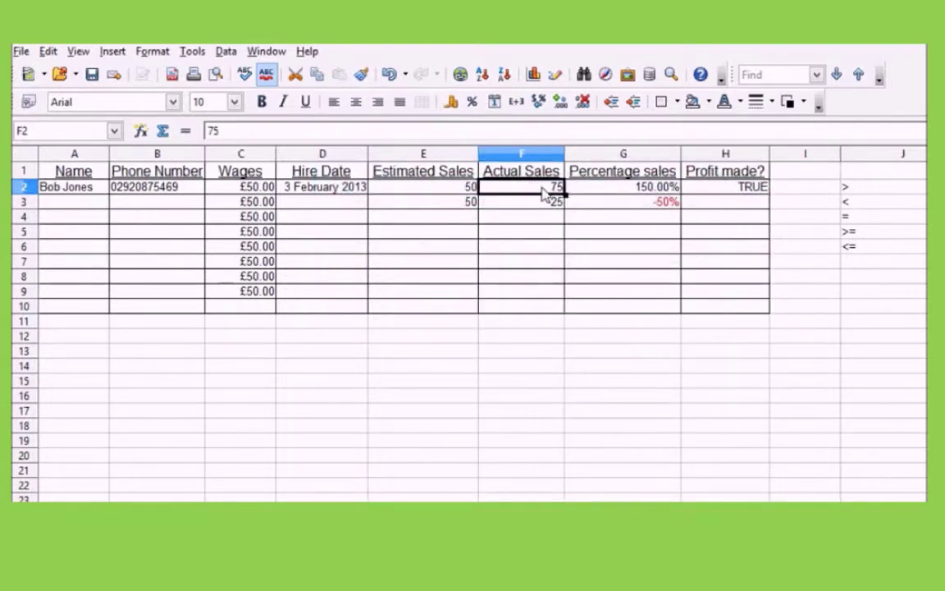
Change Actual Sales in F2 to 25 and compare H2's FALSE result with F2 and E2.
text(25)
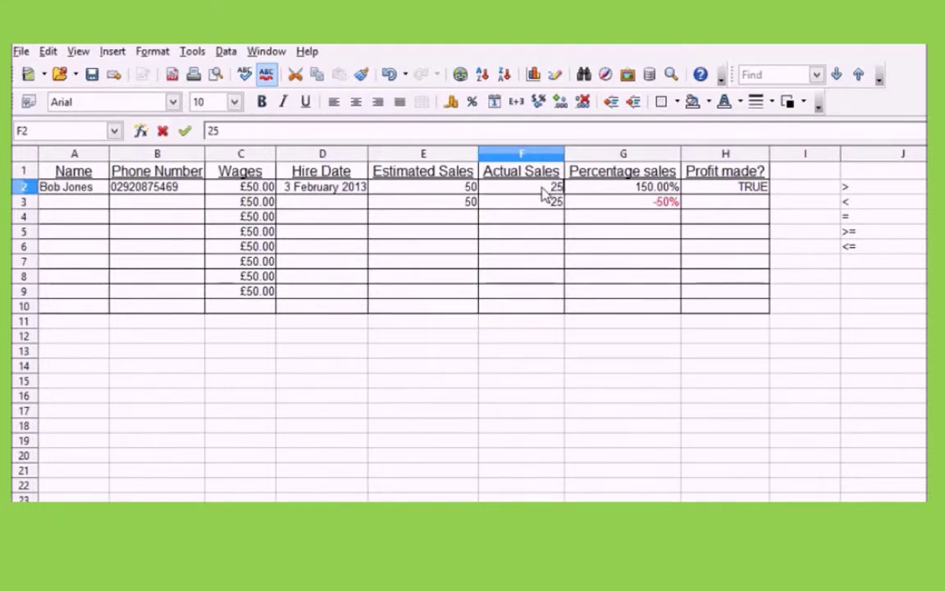
key(Return)
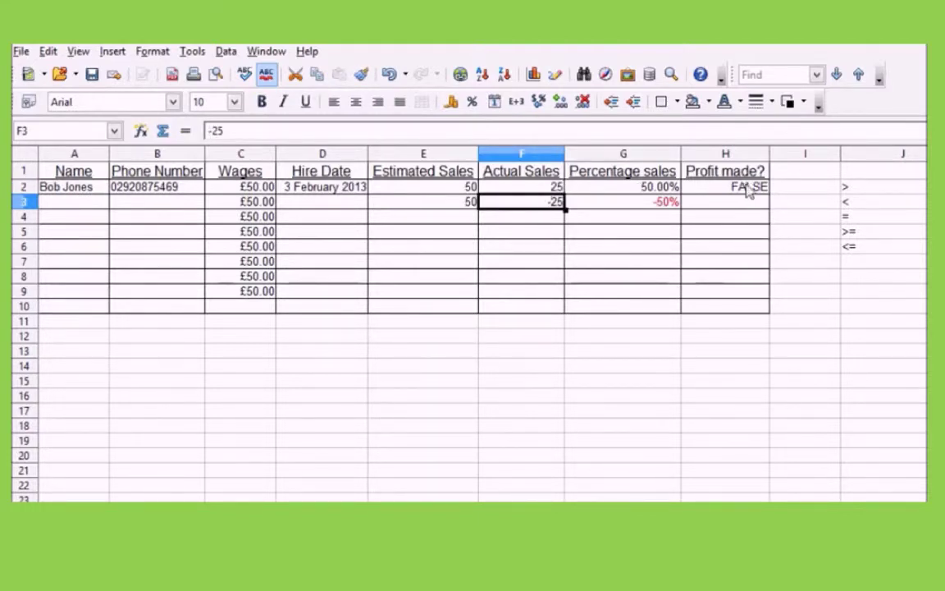
click(747, 187)
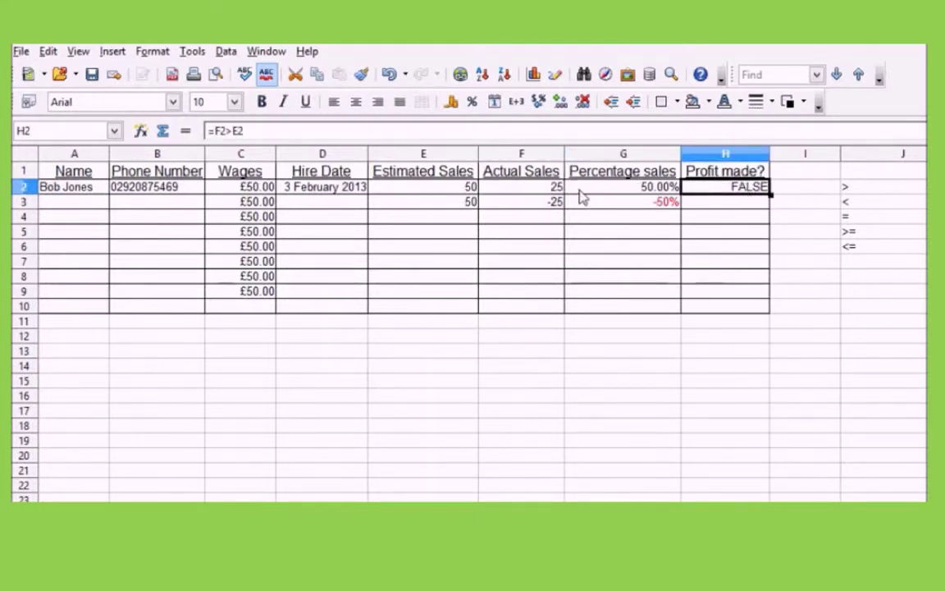
click(525, 189)
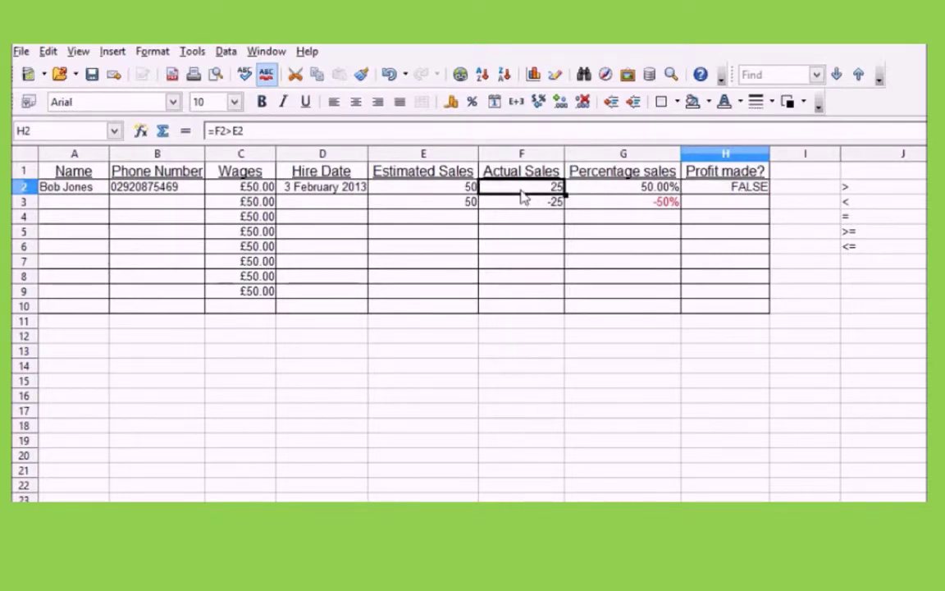
click(451, 188)
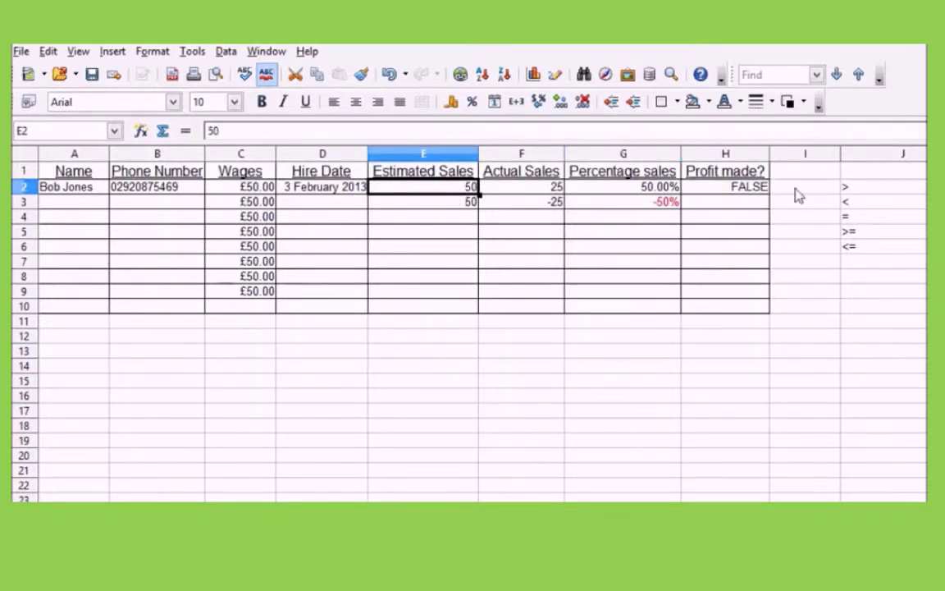
click(742, 189)
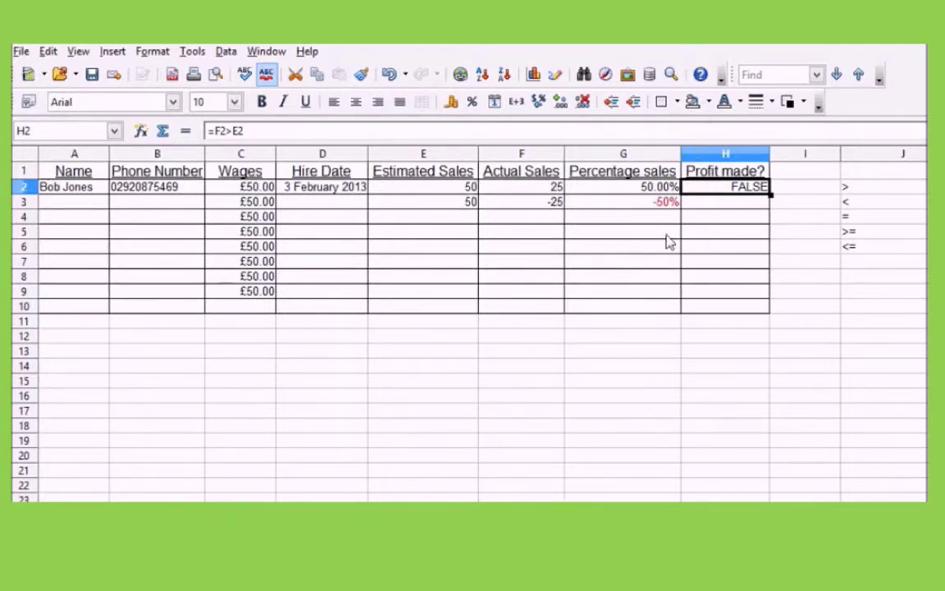
Change H2's formula to =F2=E2.
click(232, 132)
key(BackSpace)
text(=)
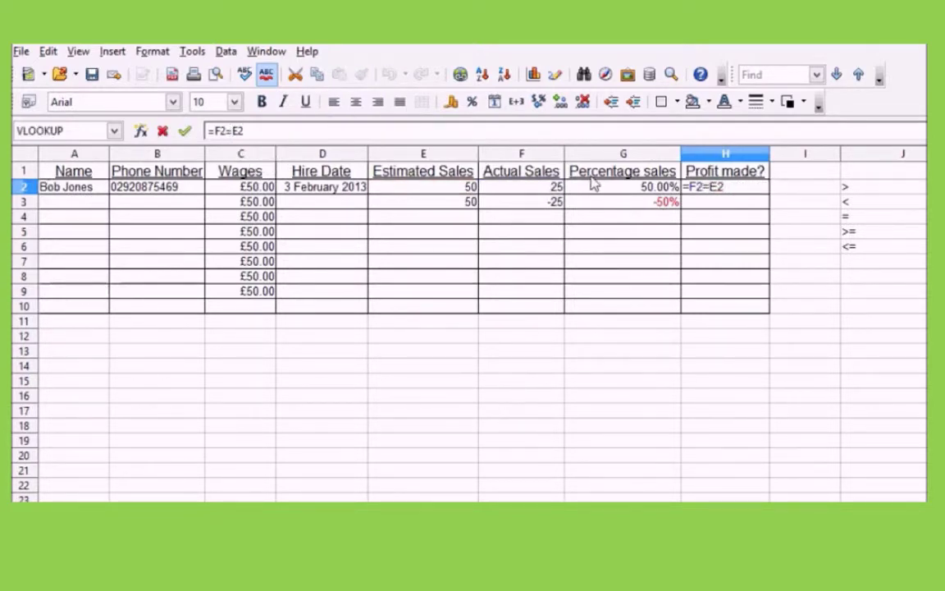
key(Return)
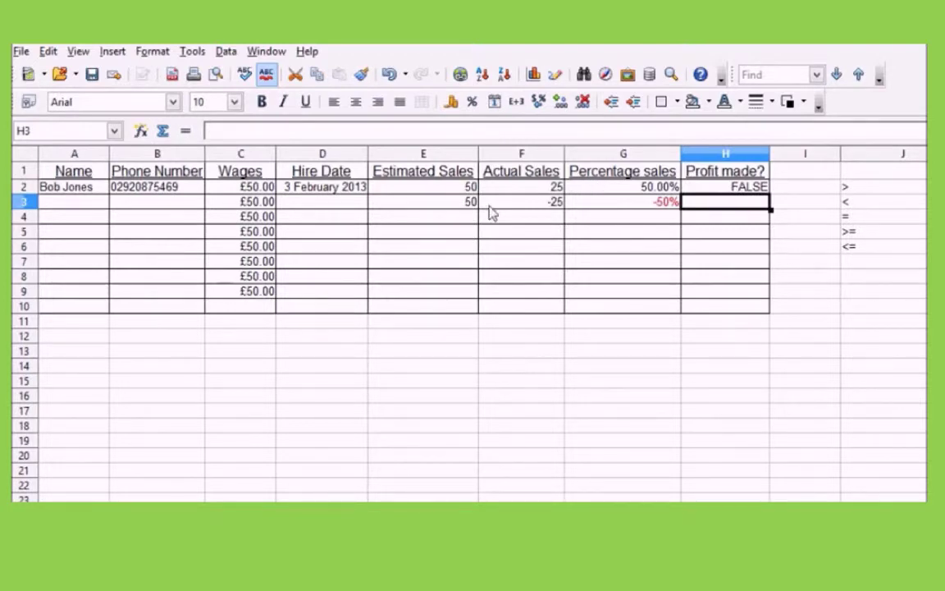
Set Actual Sales in F2 to 50, then to 51, and recheck H2.
click(506, 190)
text(50)
key(Return)
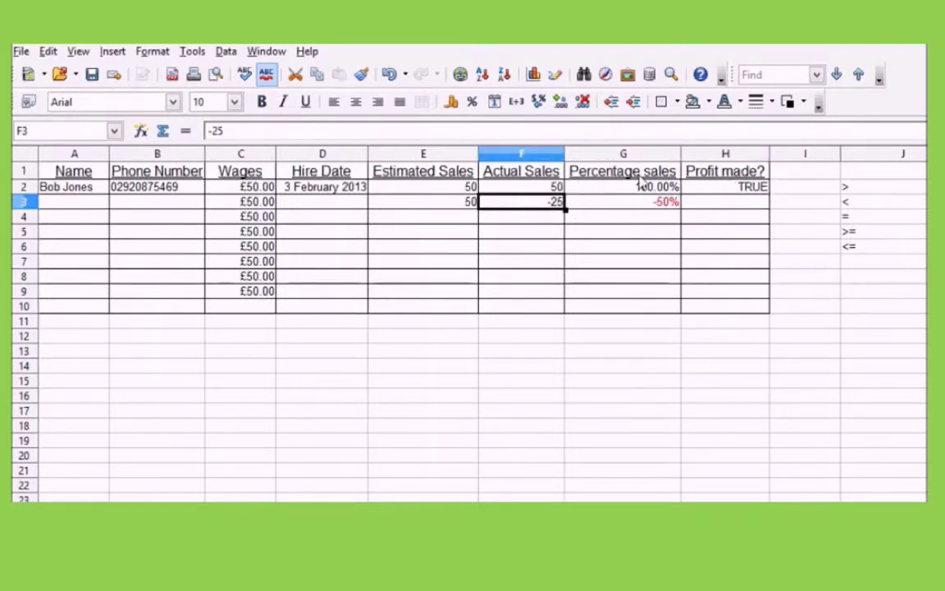
click(555, 188)
text(51)
key(Return)
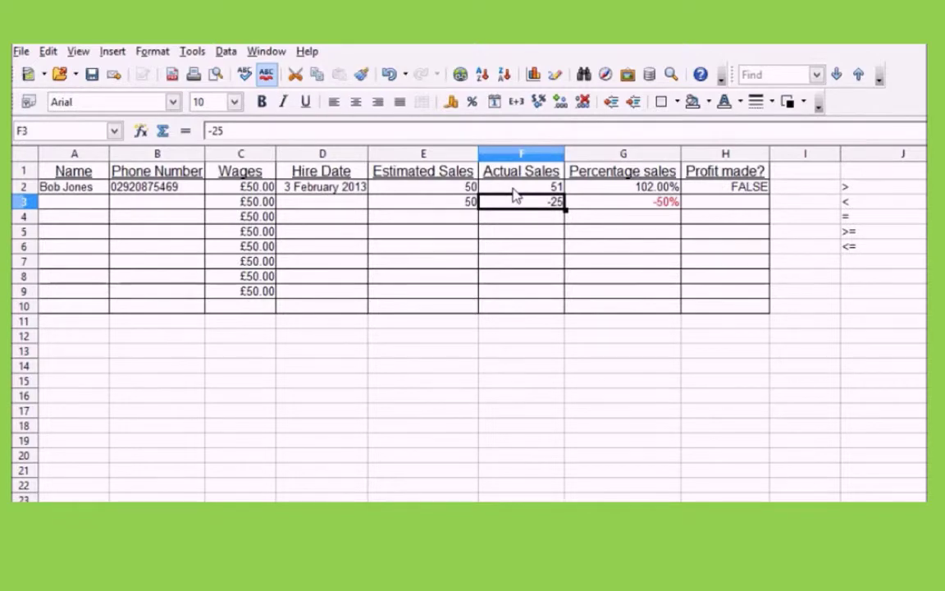
click(743, 188)
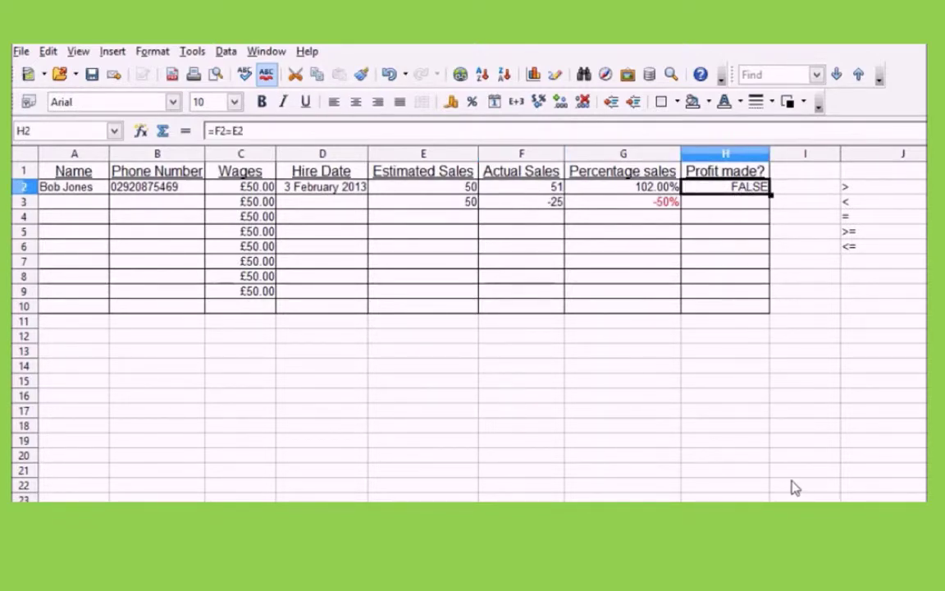
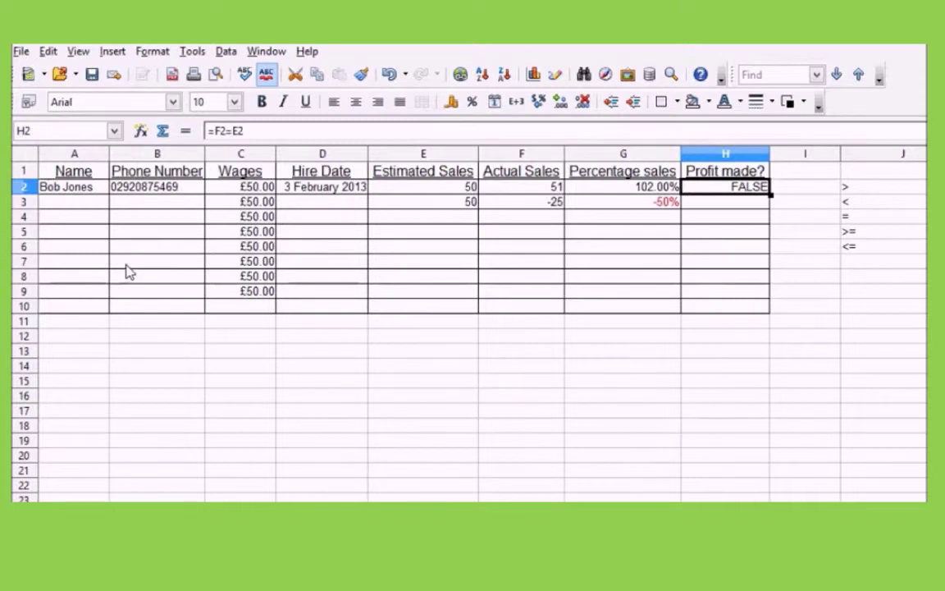
Centre-align the names in A2:A10.
click(119, 215)
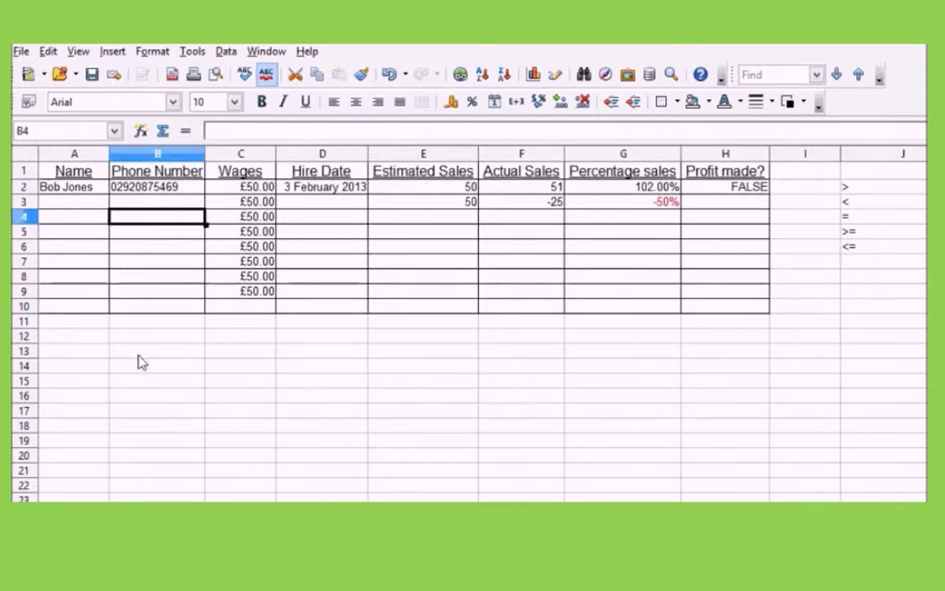
drag(85, 189, 82, 306)
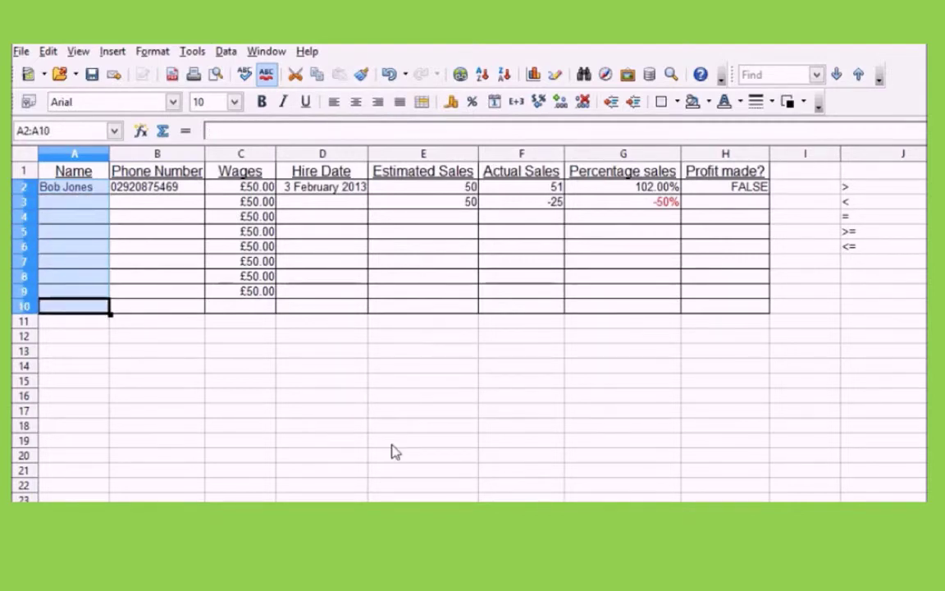
click(355, 102)
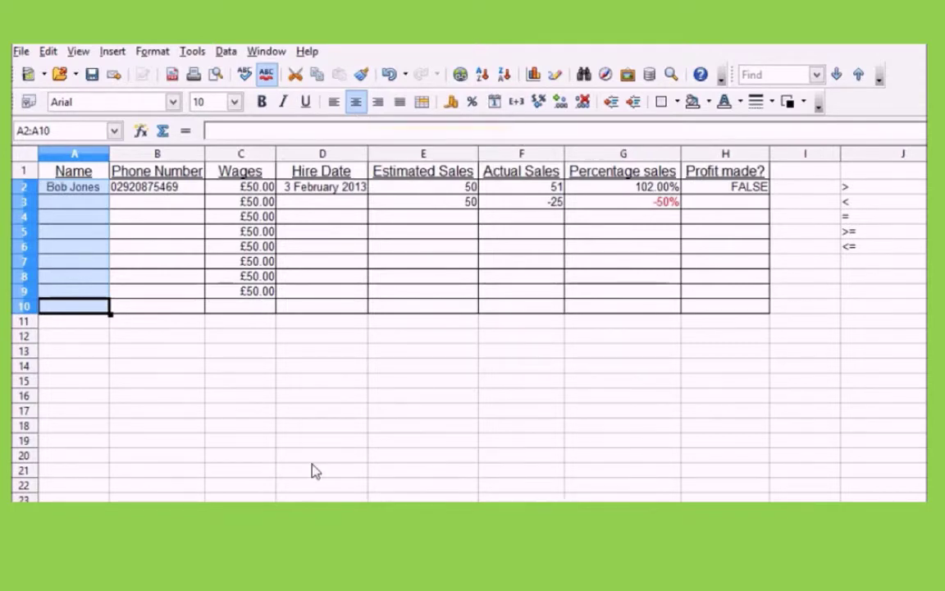
click(179, 380)
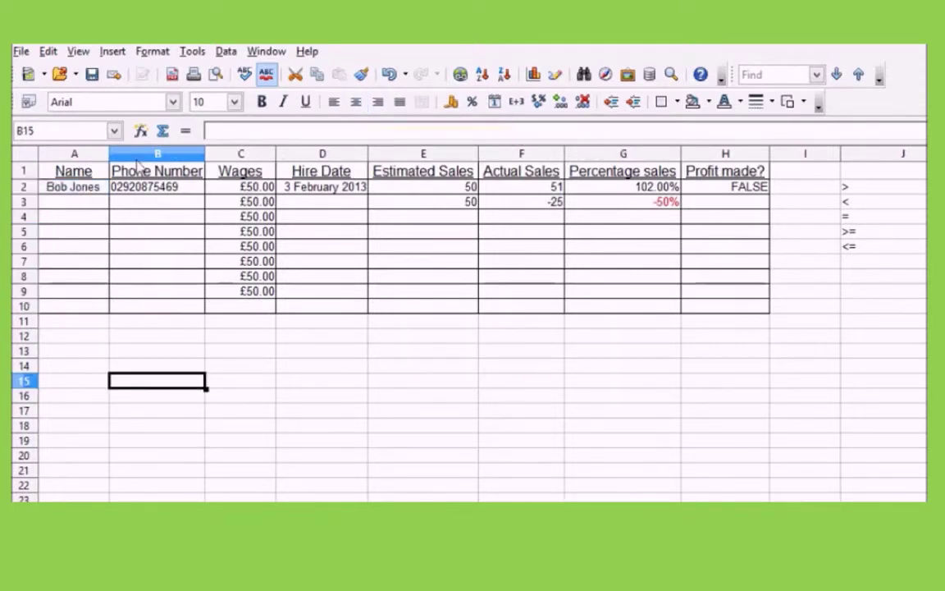
Insert a blank column B before the Phone Number column.
click(151, 154)
right_click(141, 155)
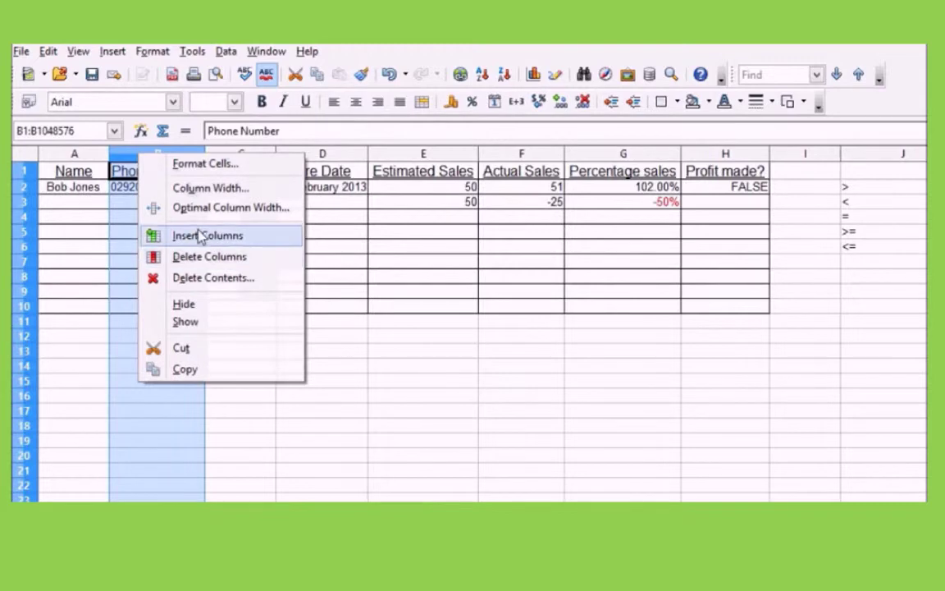
click(197, 236)
click(126, 202)
click(126, 188)
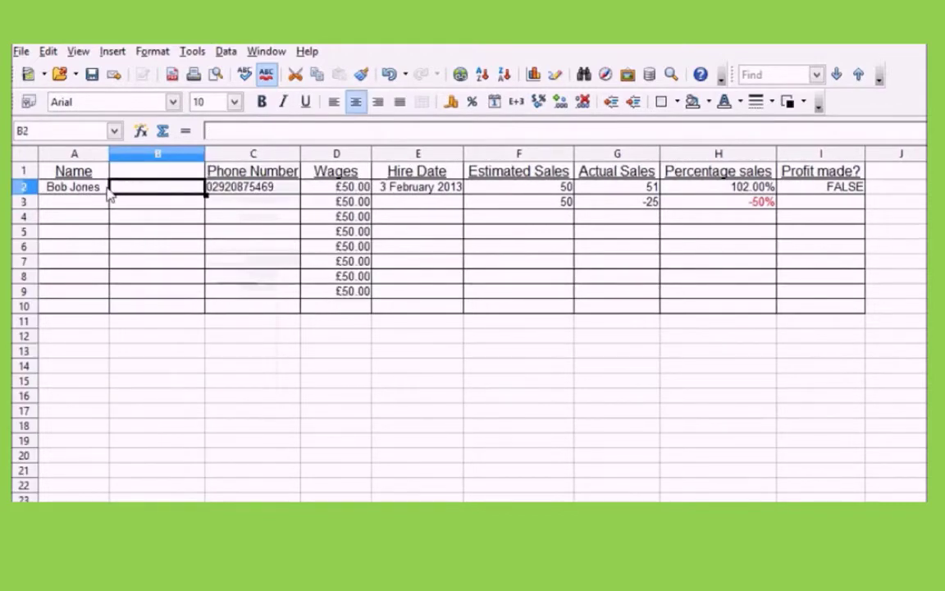
double_click(105, 186)
key(BackSpace)
key(BackSpace)
key(BackSpace)
key(BackSpace)
key(BackSpace)
key(BackSpace)
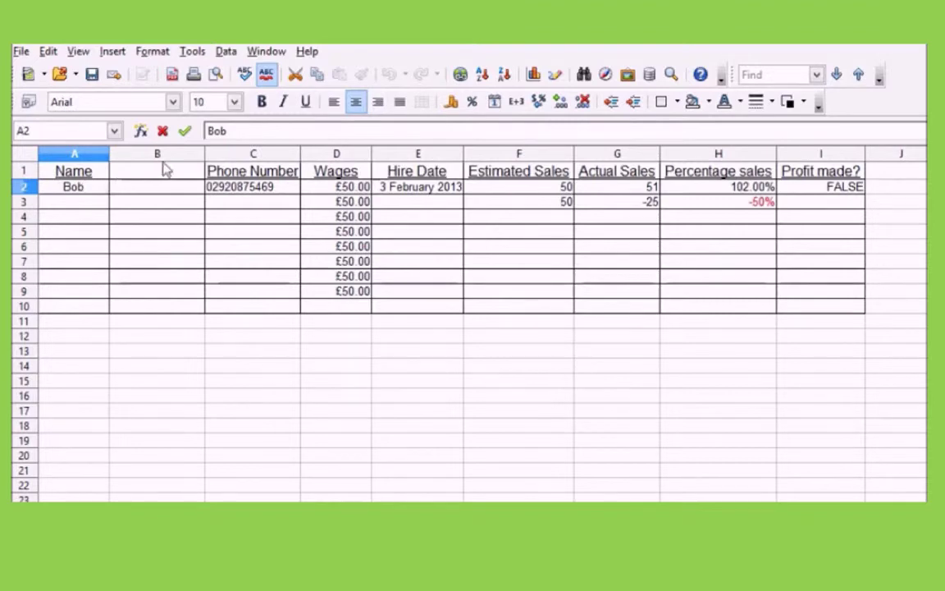
click(157, 189)
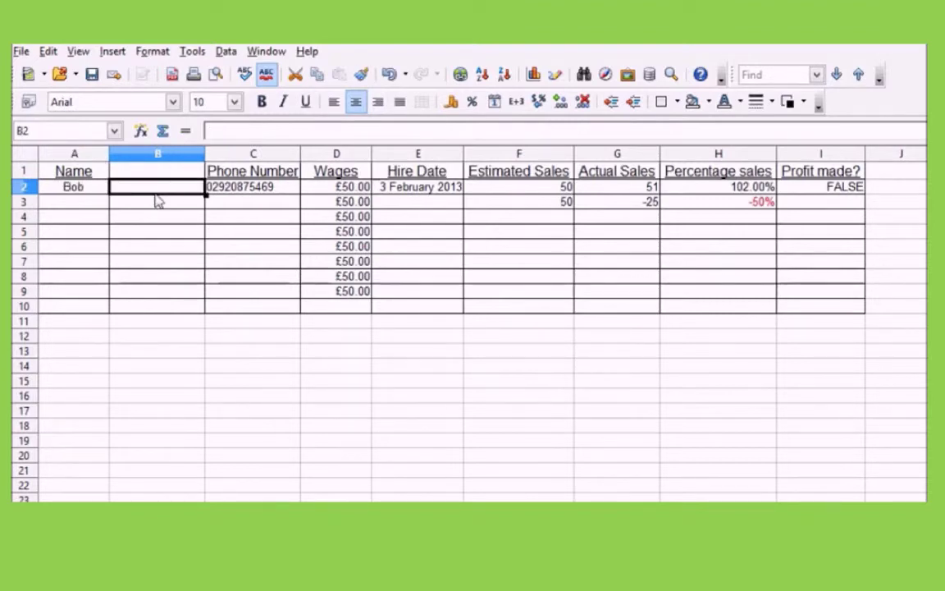
text(Jones)
click(197, 264)
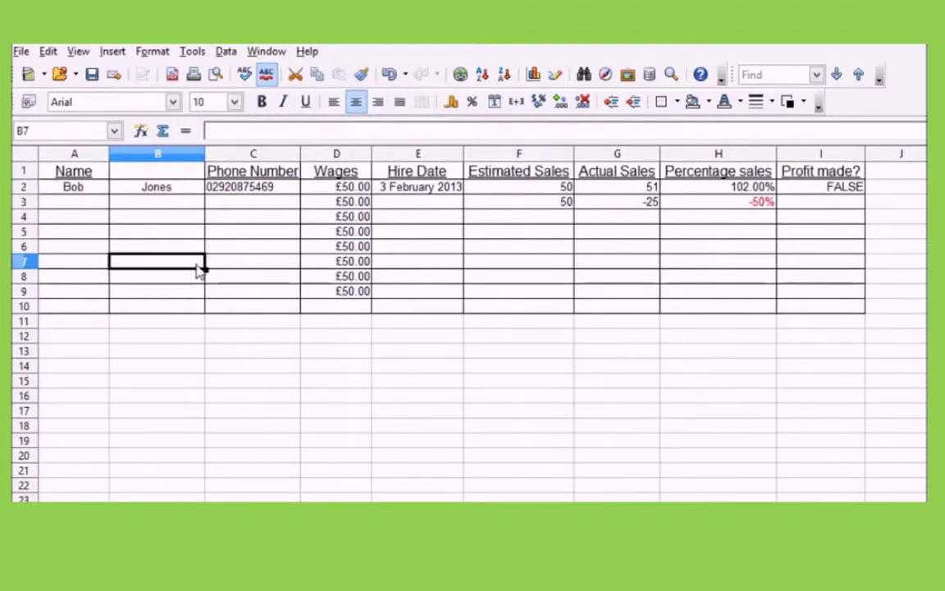
click(136, 174)
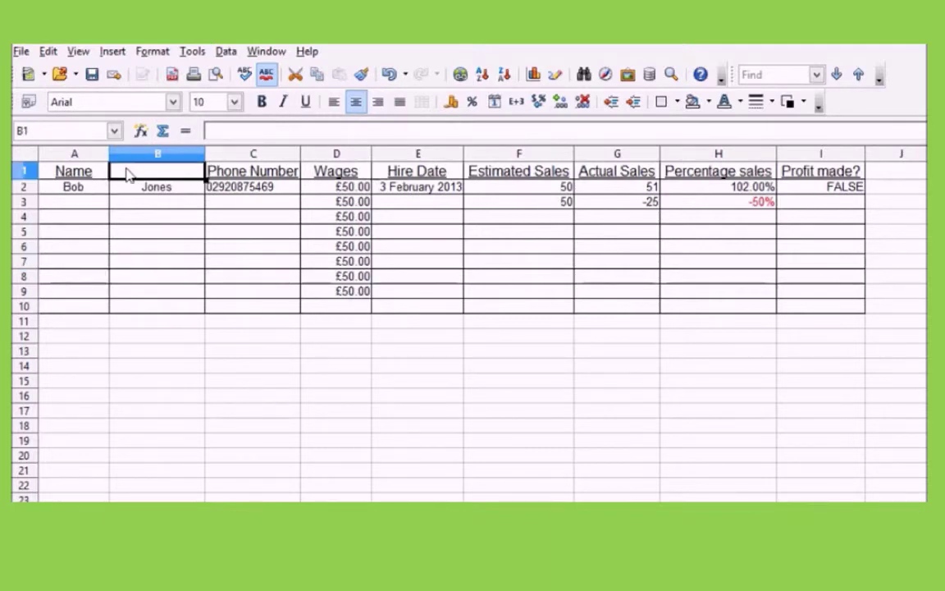
drag(135, 174, 103, 169)
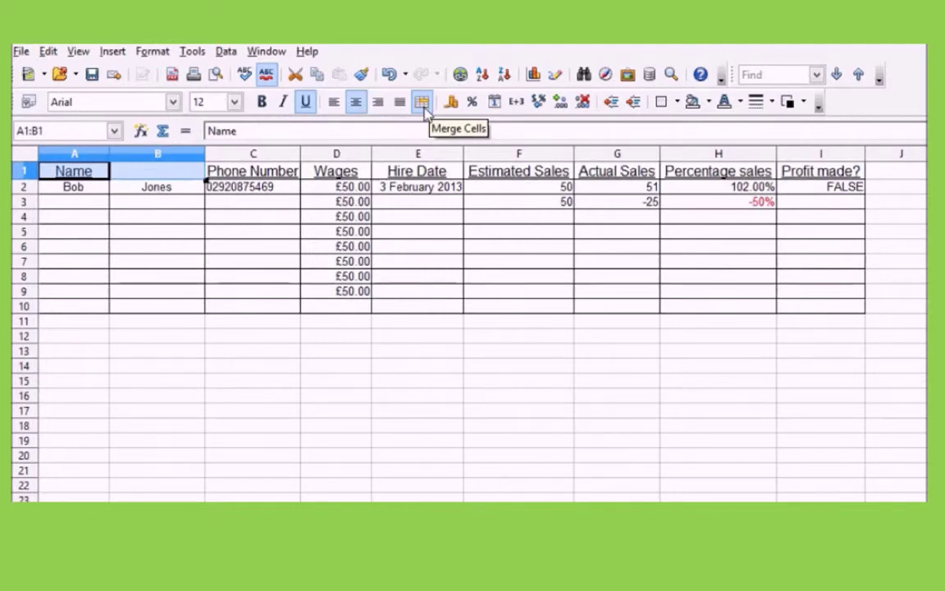
Merge A1 and B1 into a single Name header cell.
click(423, 112)
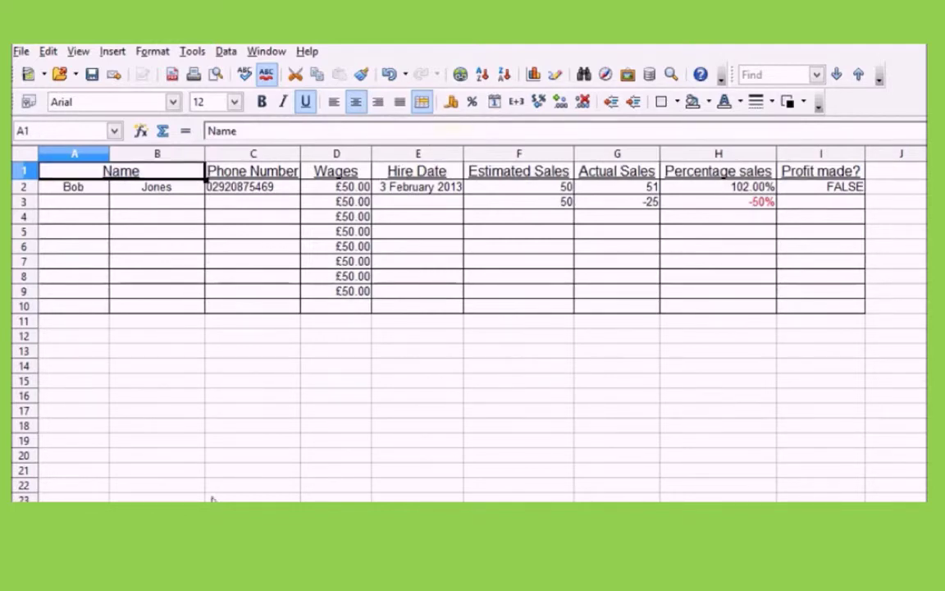
click(138, 350)
click(138, 176)
click(123, 276)
Widen column A and select the wage values in D2:D9.
drag(109, 153, 117, 153)
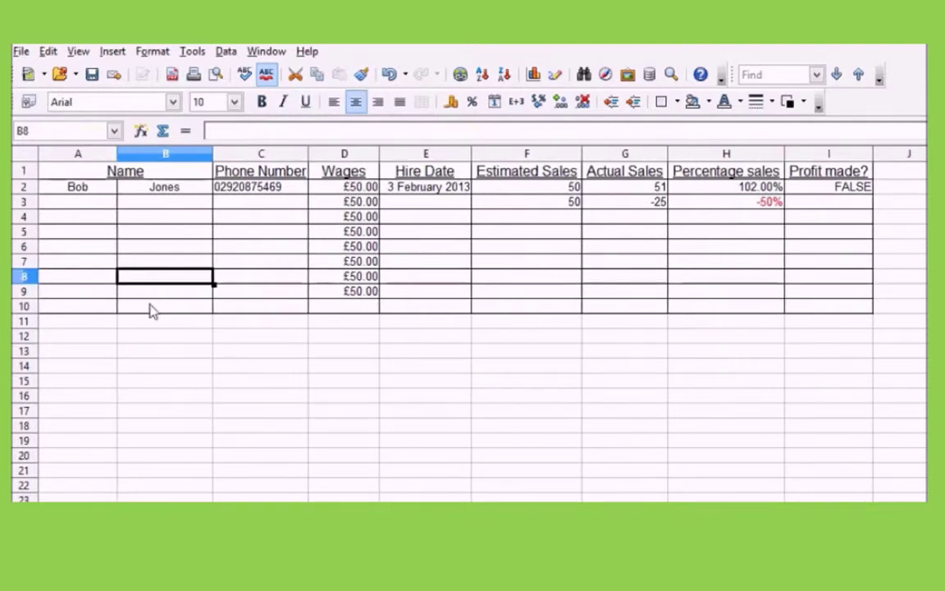
click(89, 218)
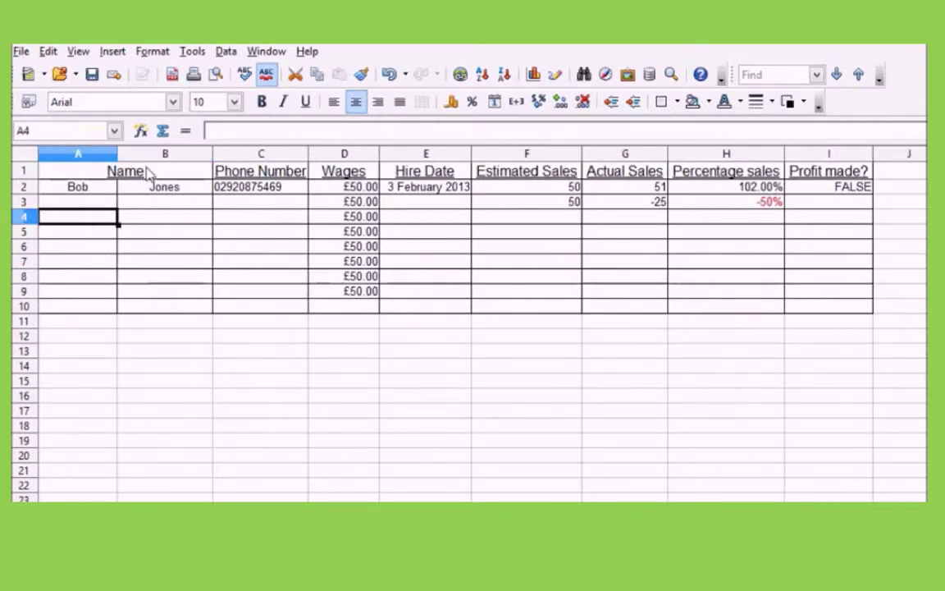
click(147, 171)
click(83, 205)
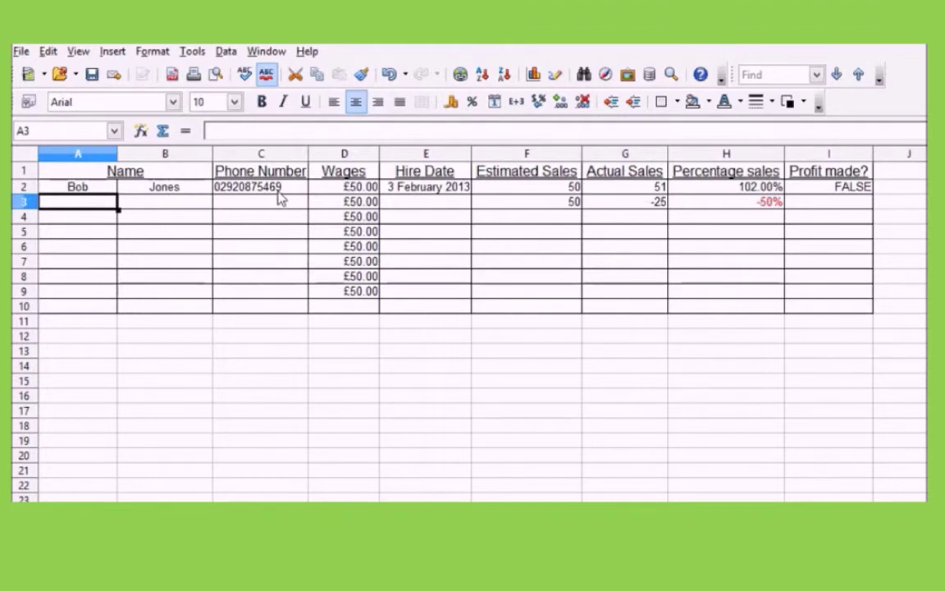
drag(332, 194, 336, 298)
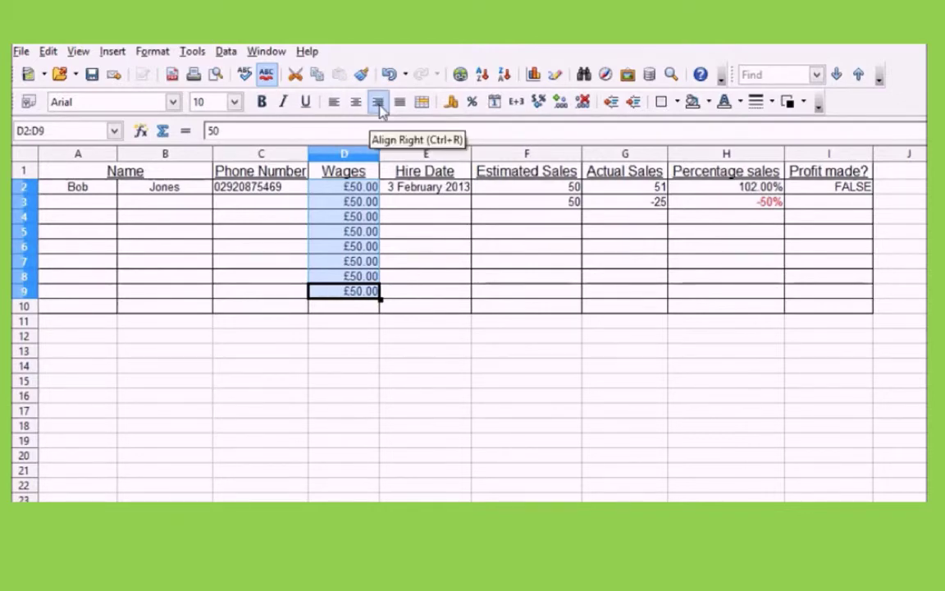
click(335, 102)
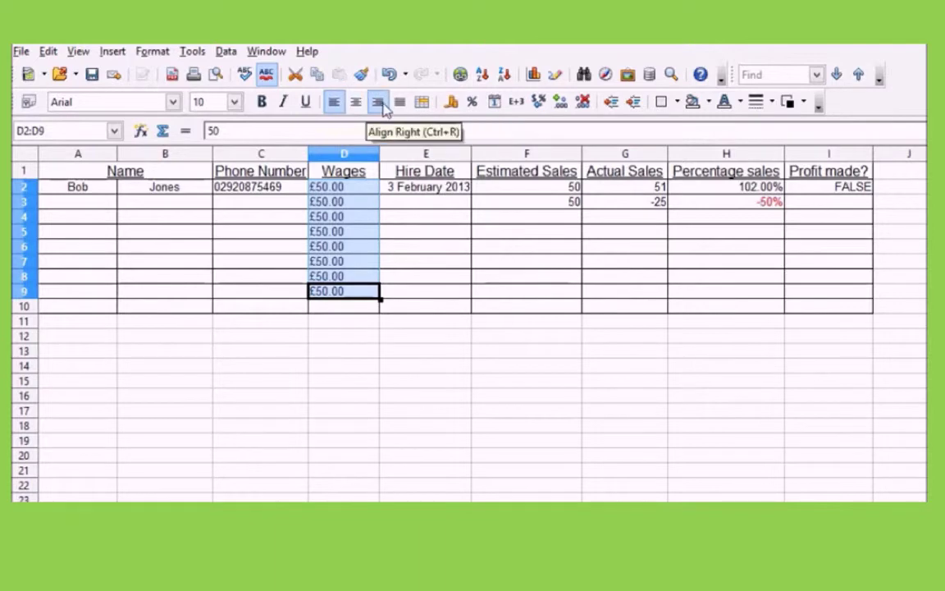
click(470, 283)
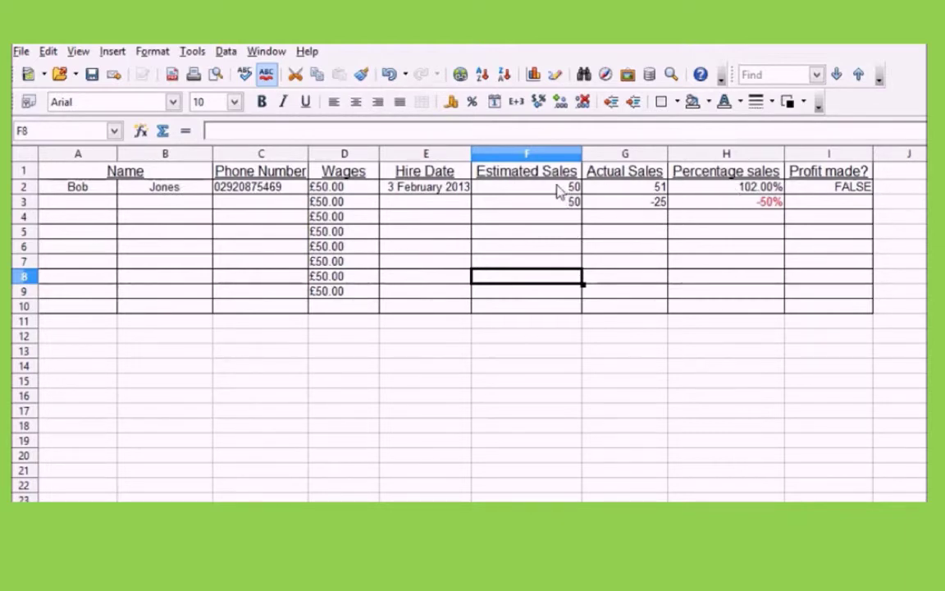
drag(558, 190, 555, 207)
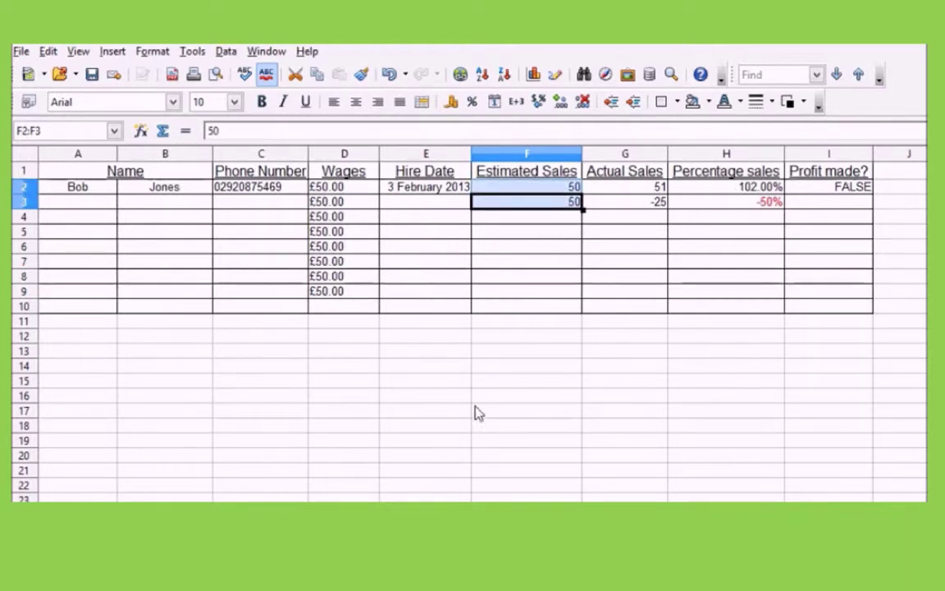
Give the whole Estimated Sales column F a Green 1 background through Format Cells.
click(530, 158)
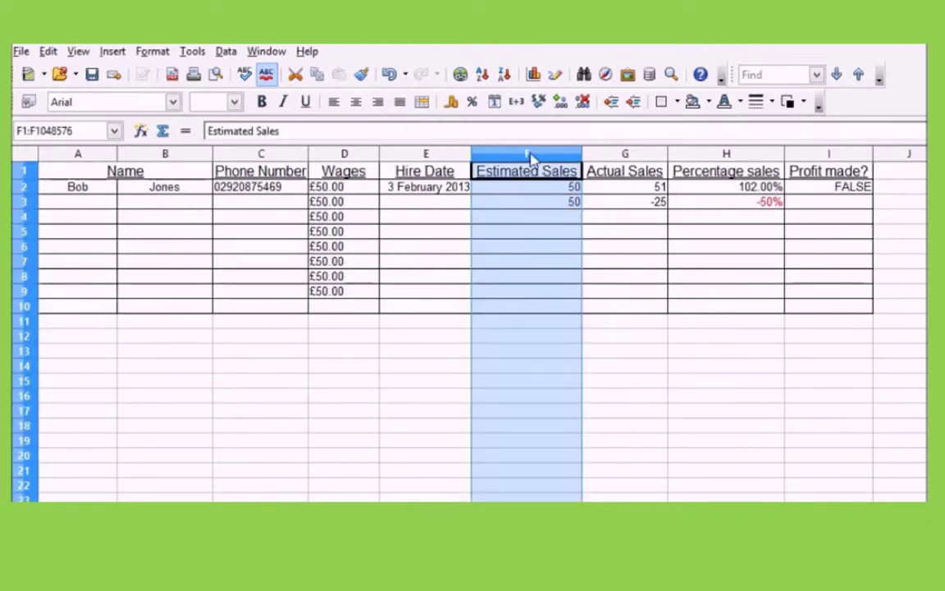
right_click(531, 157)
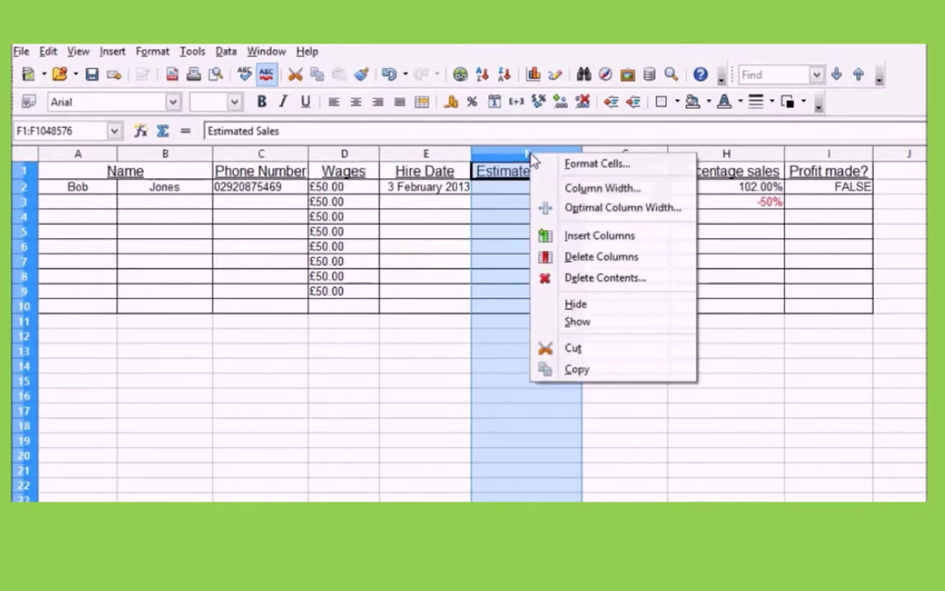
click(599, 165)
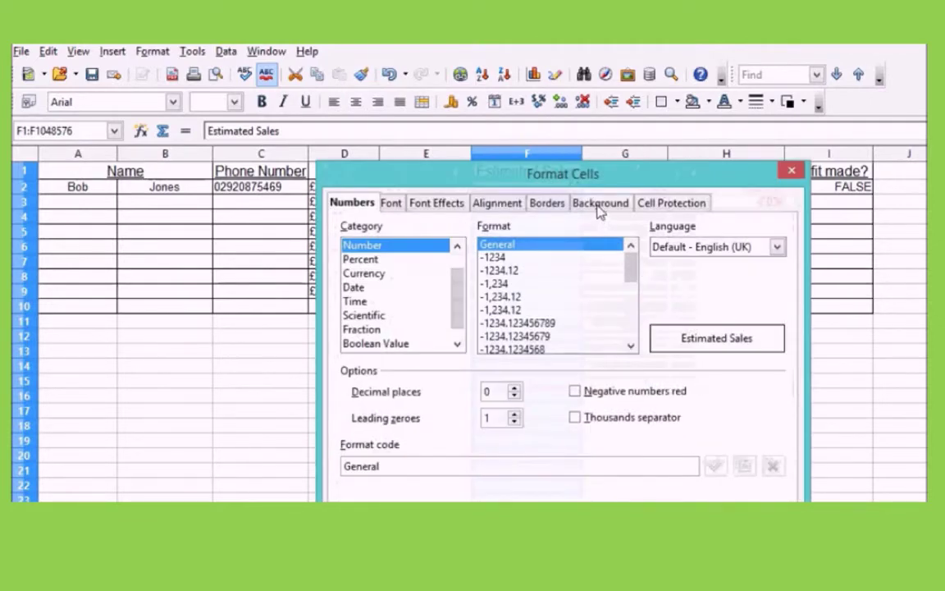
click(599, 205)
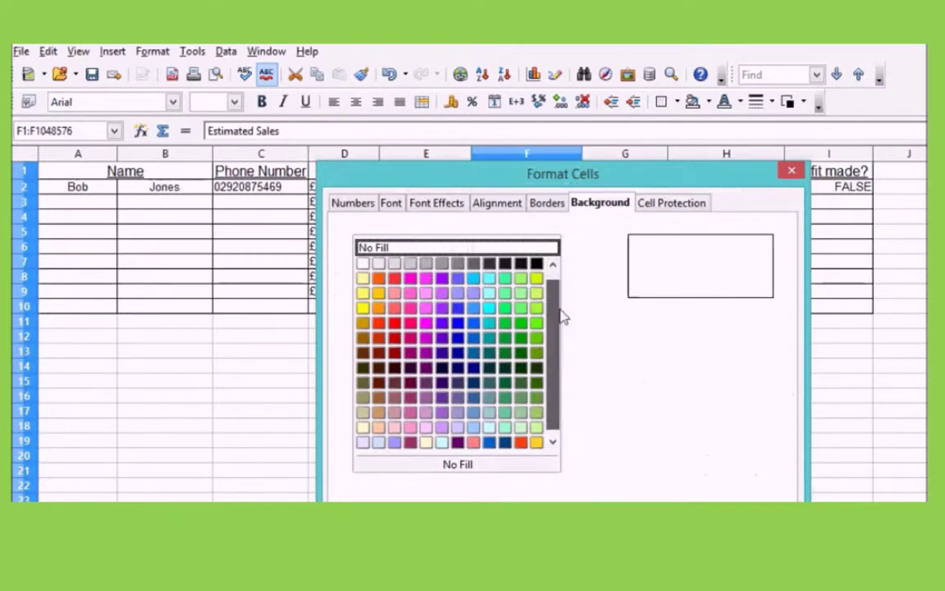
click(521, 293)
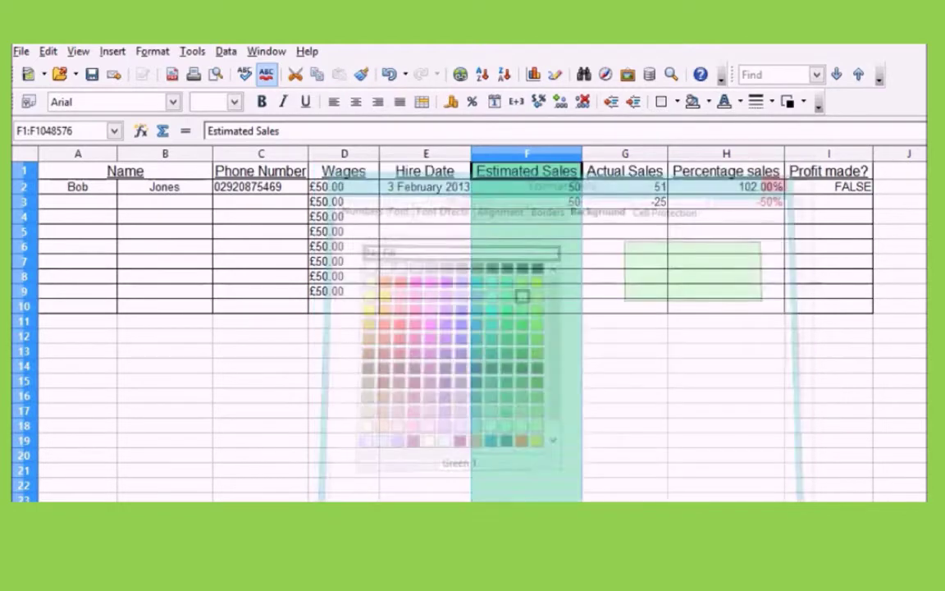
click(591, 380)
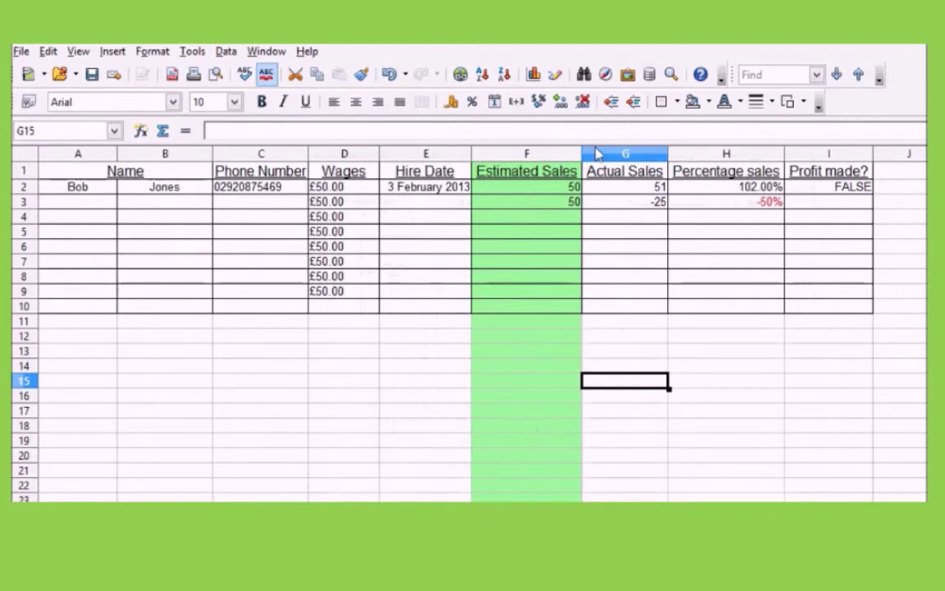
Change column F's background fill to a brighter green.
click(529, 154)
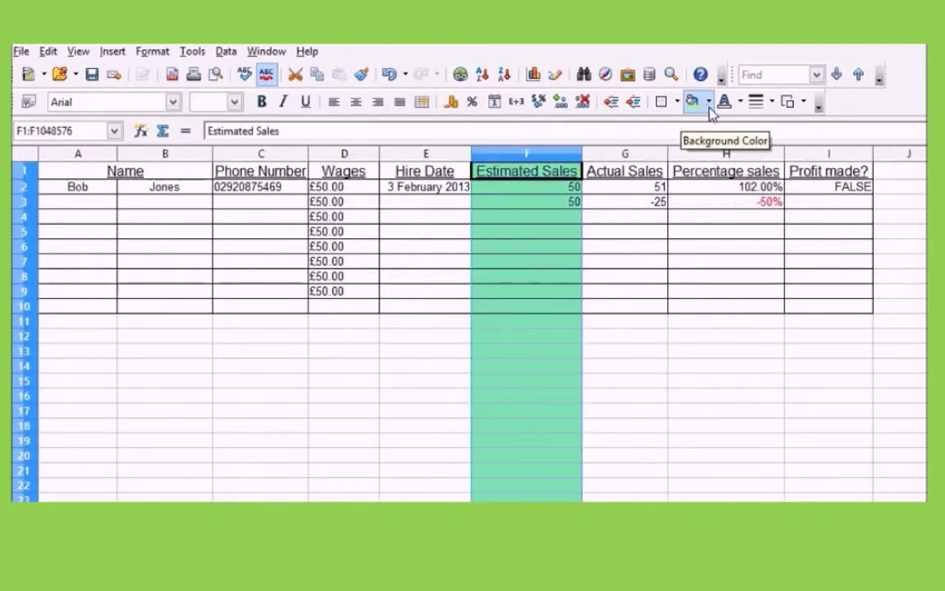
click(709, 104)
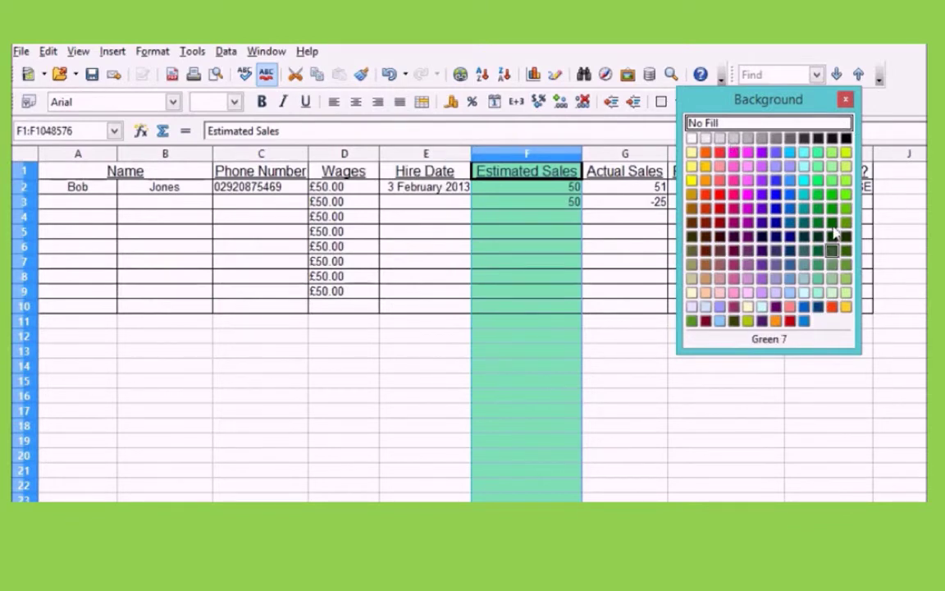
click(816, 179)
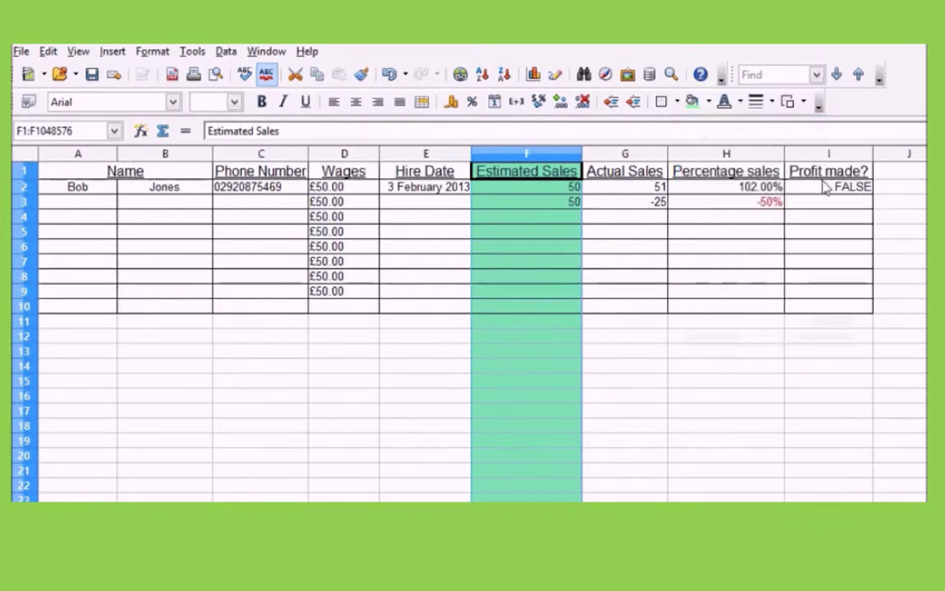
click(768, 367)
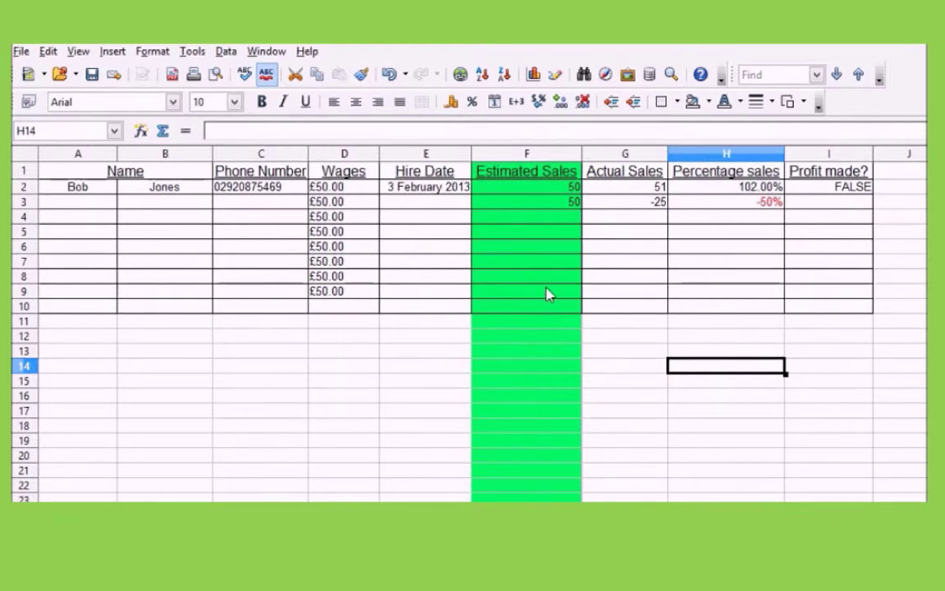
Set the font colour of cells F1:F10 to Red 3.
drag(538, 176, 544, 307)
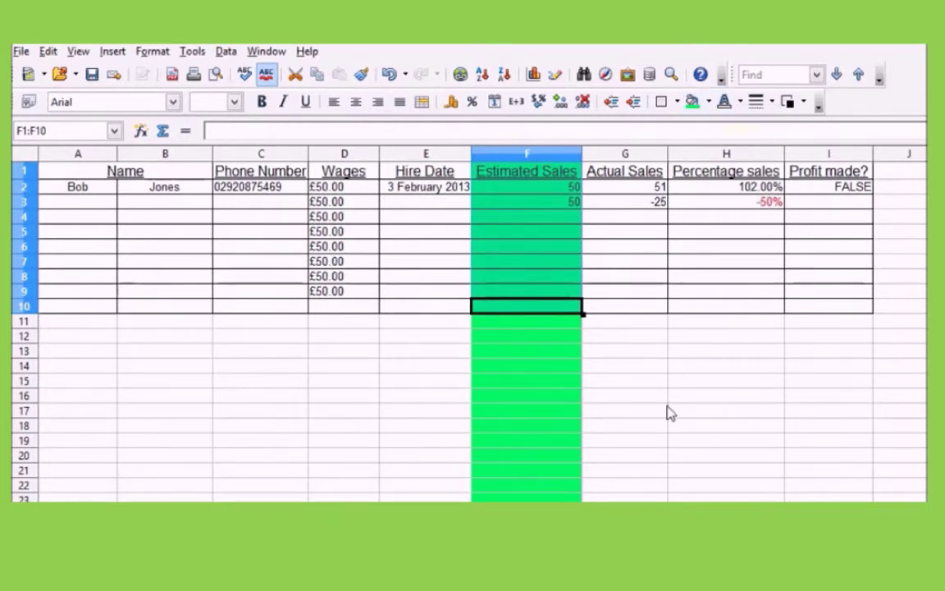
click(741, 103)
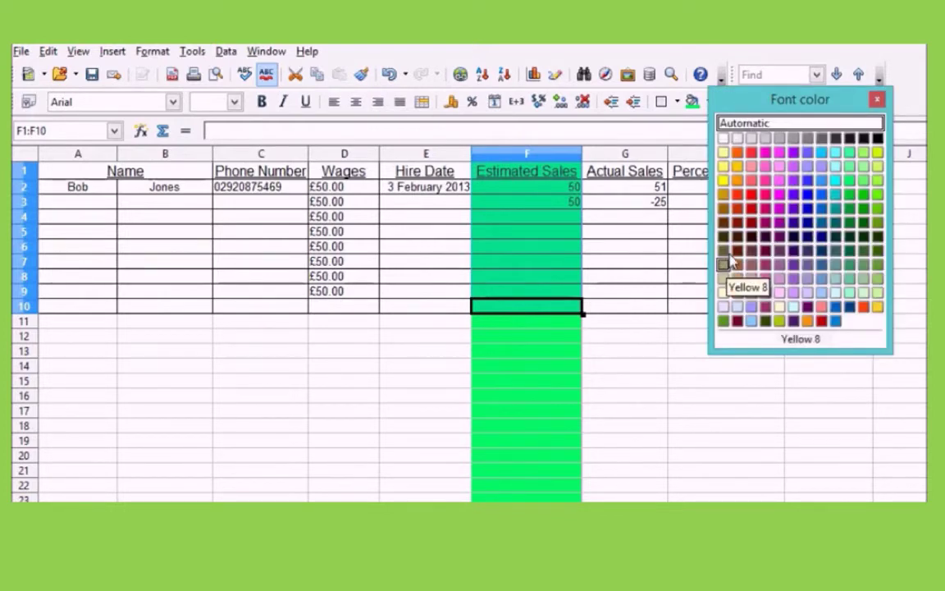
click(748, 198)
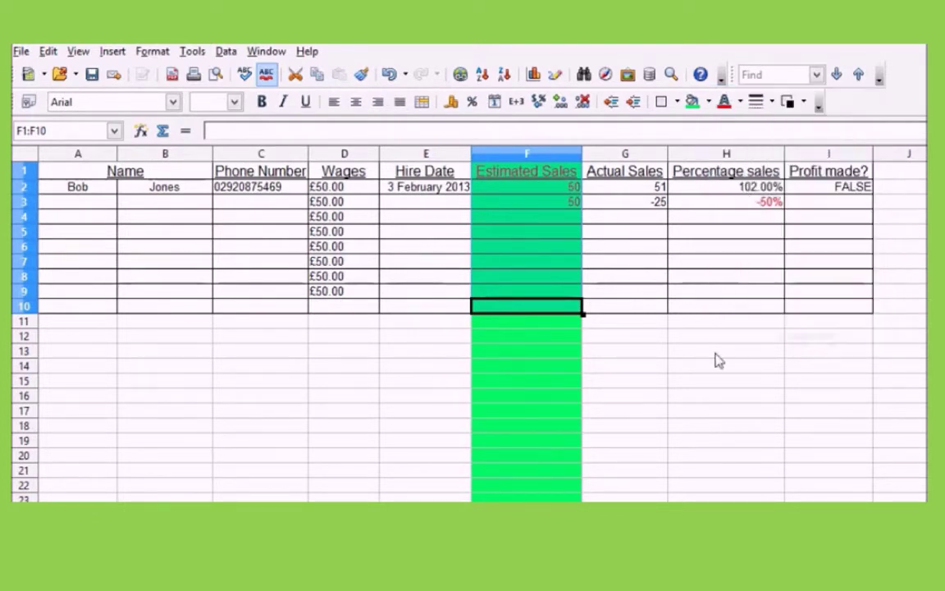
click(685, 359)
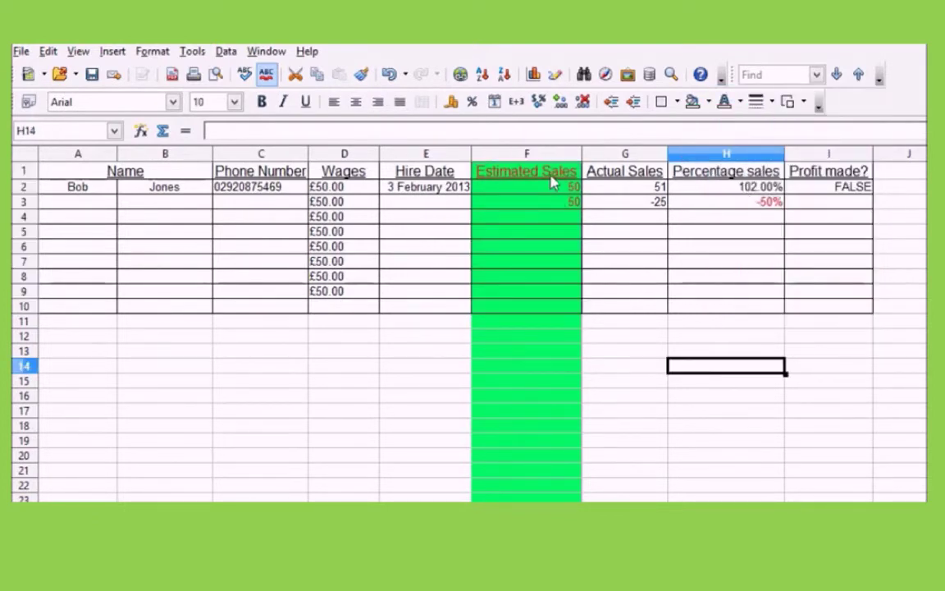